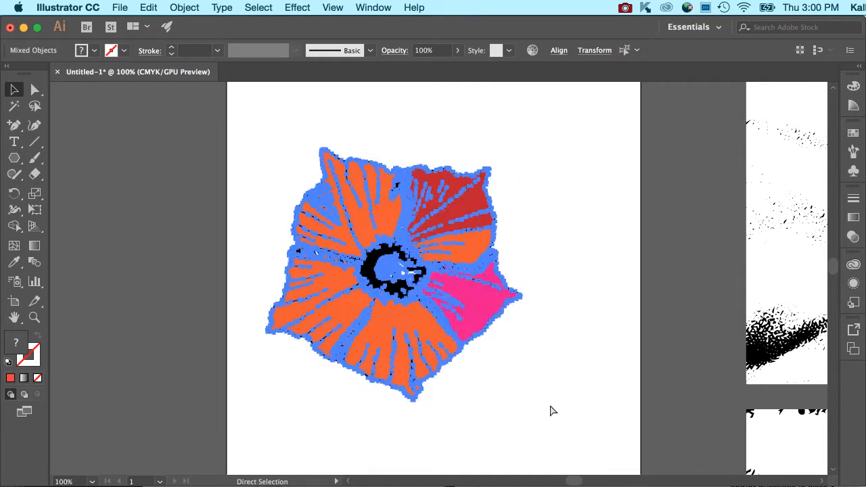
Move the flower up and paste a copy of it below the original.
{"action": "scroll", "coordinate": [589, 325], "scroll_direction": "up", "scroll_amount": 3}
{"action": "scroll", "coordinate": [589, 324], "scroll_direction": "right", "scroll_amount": 1}
{"action": "key", "text": "super+minus"}
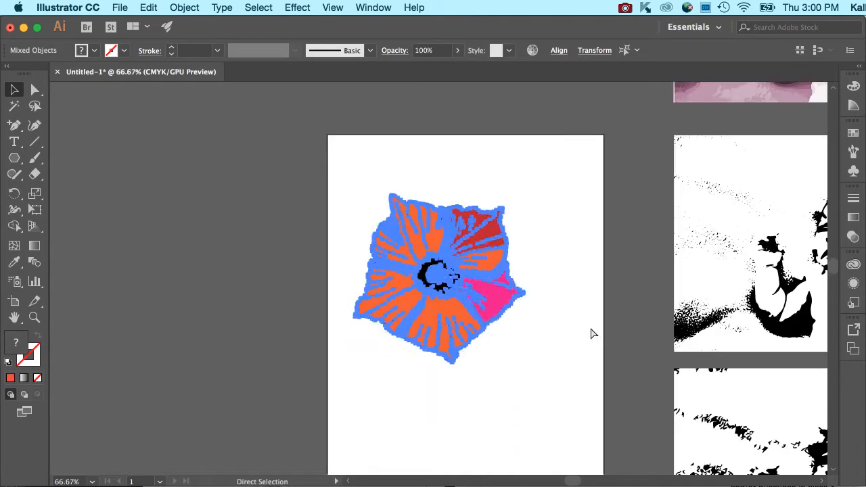
{"action": "left_click_drag", "start_coordinate": [493, 276], "coordinate": [468, 225]}
{"action": "key", "text": "super+c"}
{"action": "key", "text": "super+v"}
{"action": "left_click_drag", "start_coordinate": [500, 257], "coordinate": [480, 386]}
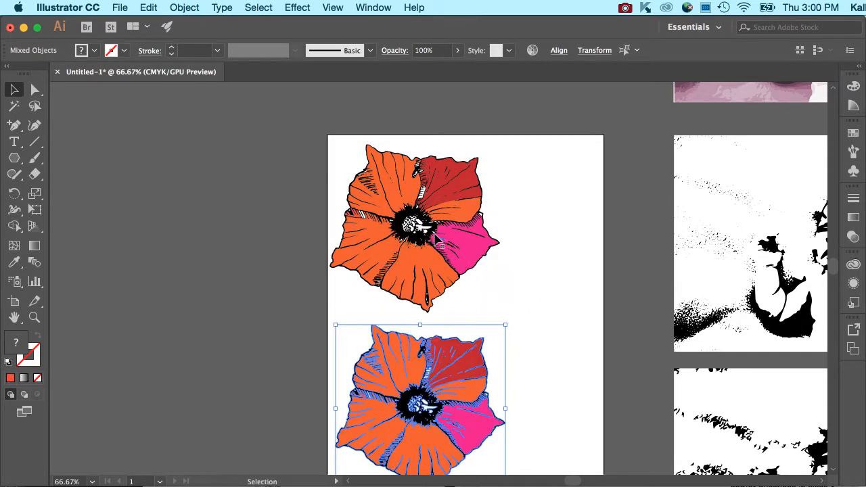
Group the top flower's paths and the bottom flower's paths into one object each.
{"action": "key", "text": "super+shift+a"}
{"action": "left_click_drag", "start_coordinate": [329, 138], "coordinate": [445, 254]}
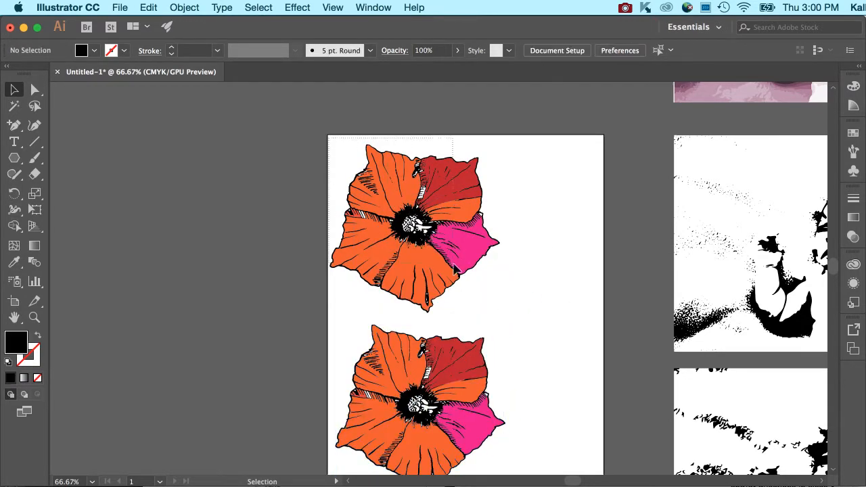
{"action": "left_click_drag", "start_coordinate": [519, 327], "coordinate": [532, 326]}
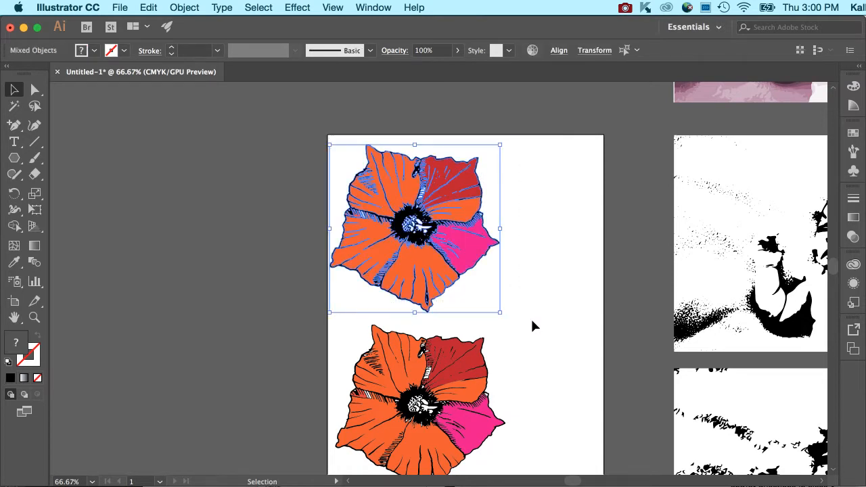
{"action": "key", "text": "super+g"}
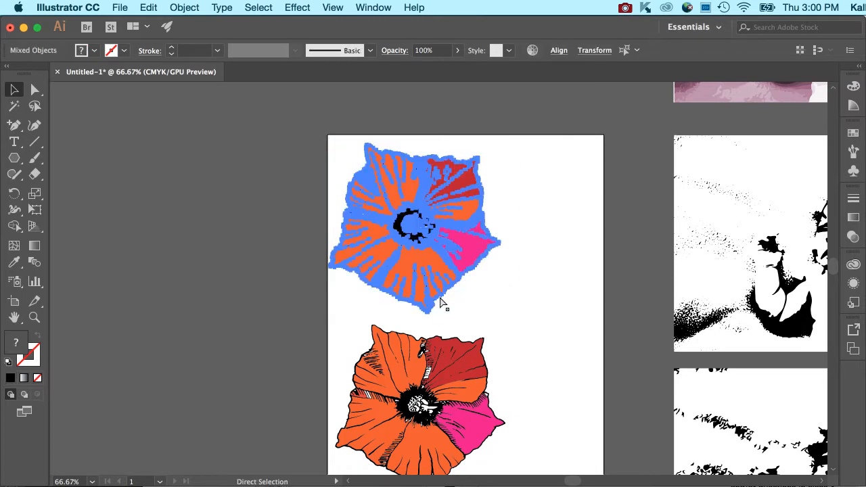
{"action": "left_click_drag", "start_coordinate": [315, 324], "coordinate": [528, 472]}
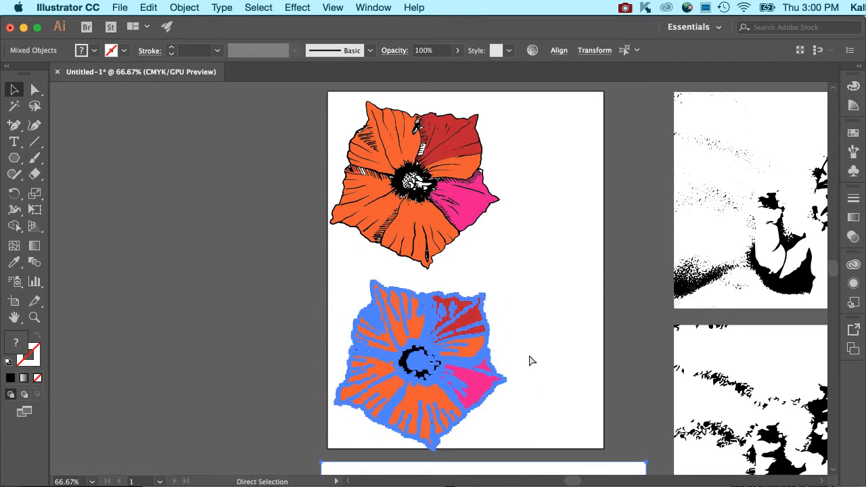
{"action": "key", "text": "super+g"}
Zoom in on the flowers and select the top flower group.
{"action": "scroll", "coordinate": [527, 275], "scroll_direction": "up", "scroll_amount": 2}
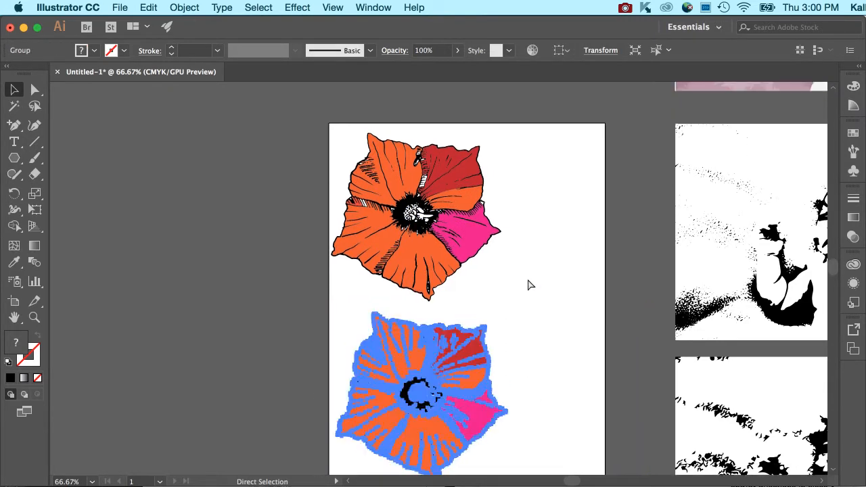
{"action": "key", "text": "super+1"}
{"action": "key", "text": "super+="}
{"action": "scroll", "coordinate": [530, 284], "scroll_direction": "up", "scroll_amount": 10}
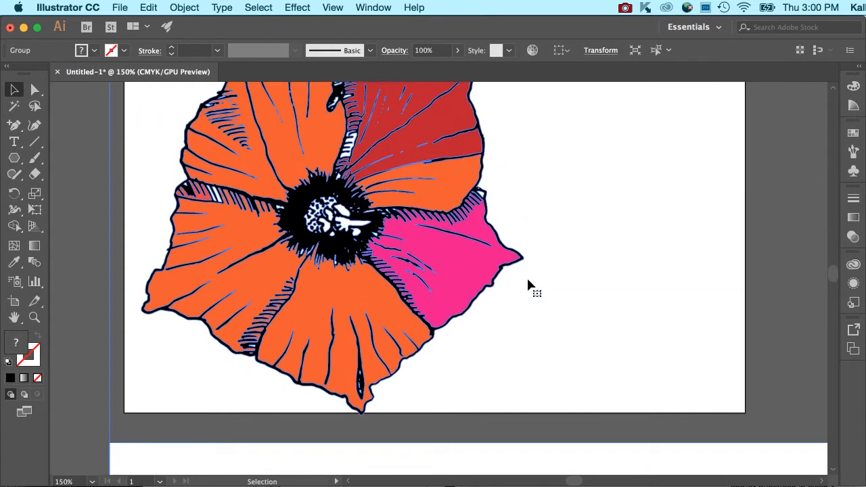
{"action": "scroll", "coordinate": [528, 280], "scroll_direction": "up", "scroll_amount": 8}
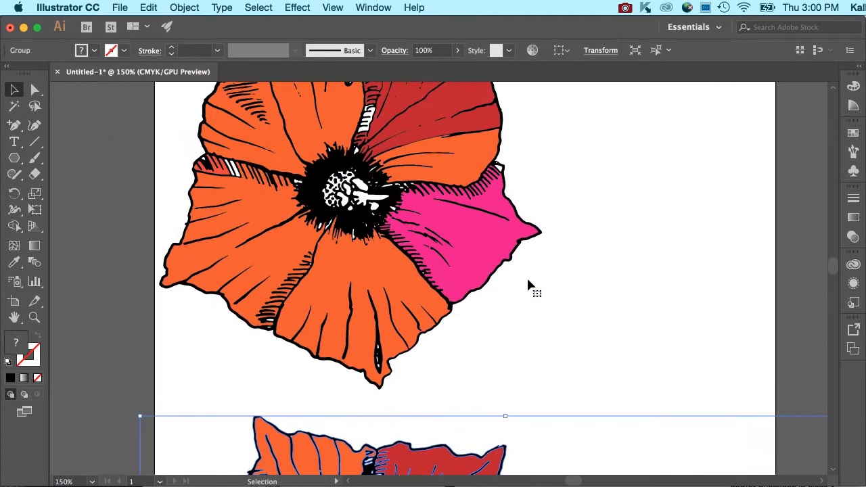
{"action": "left_click", "coordinate": [455, 213]}
{"action": "scroll", "coordinate": [348, 92], "scroll_direction": "up", "scroll_amount": 2}
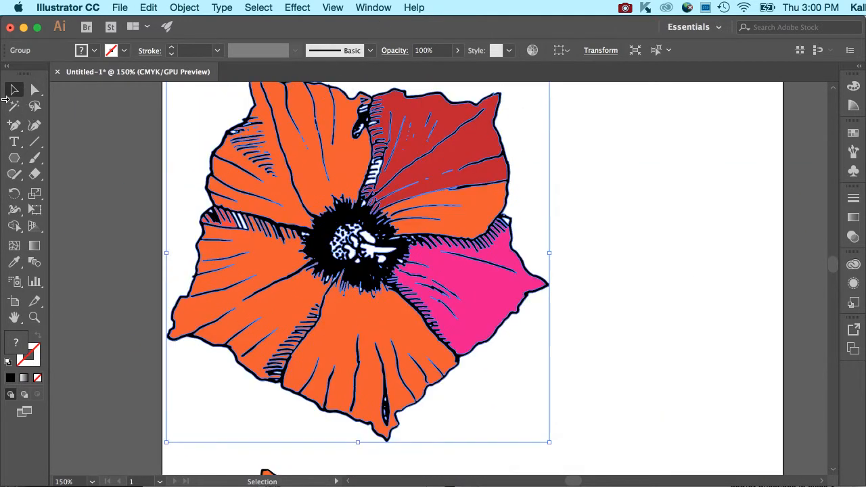
{"action": "left_click", "coordinate": [297, 7]}
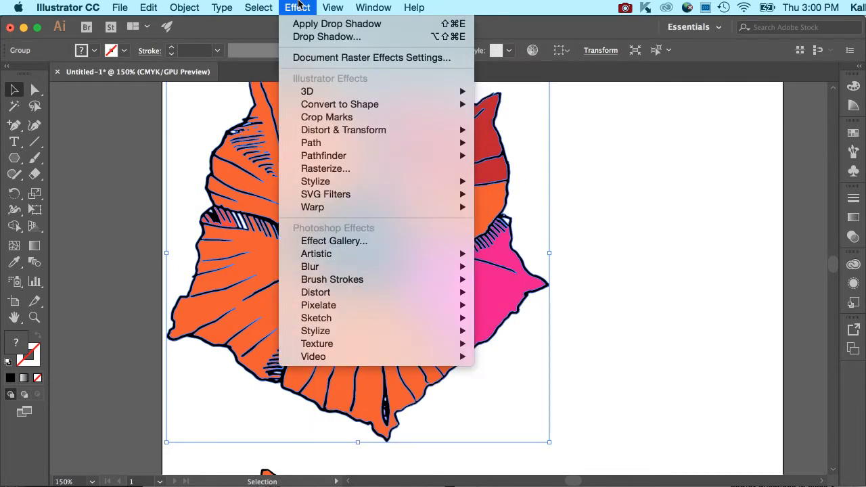
{"action": "left_click", "coordinate": [315, 58]}
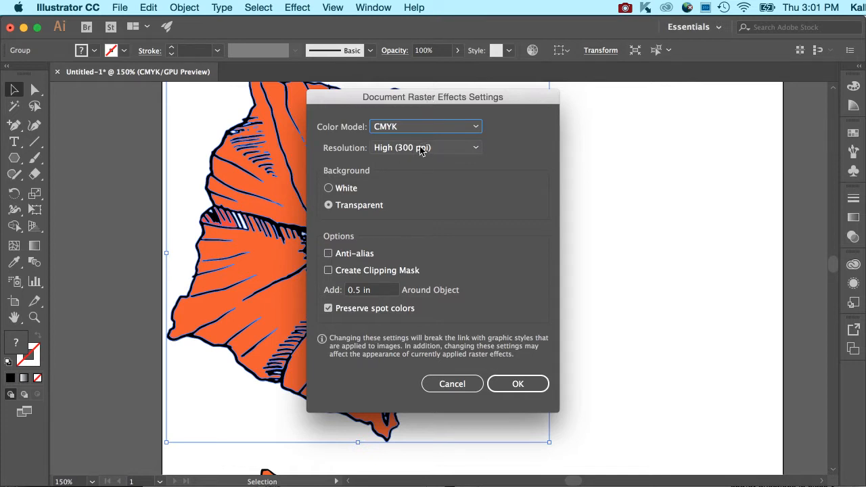
{"action": "left_click", "coordinate": [468, 147]}
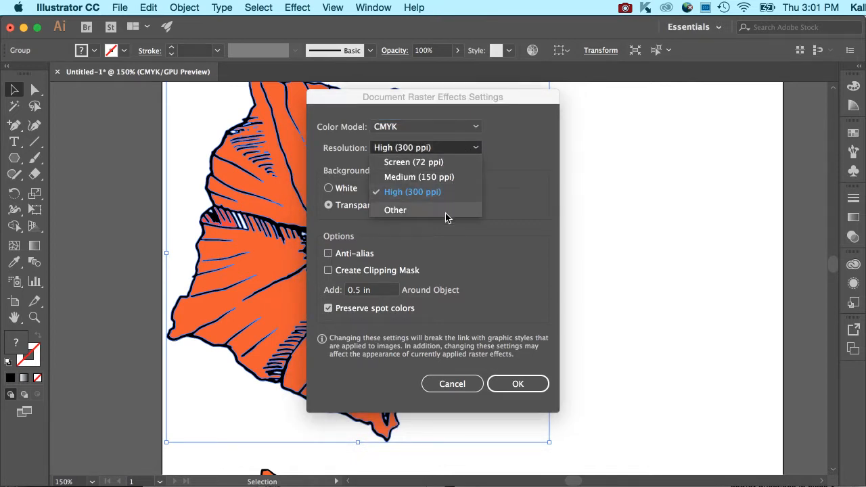
{"action": "left_click", "coordinate": [511, 229]}
{"action": "left_click", "coordinate": [517, 383]}
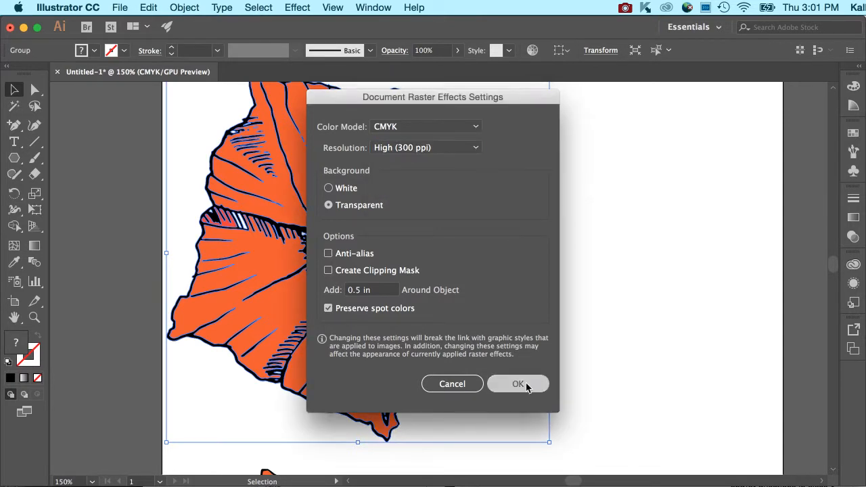
{"action": "left_click", "coordinate": [335, 6]}
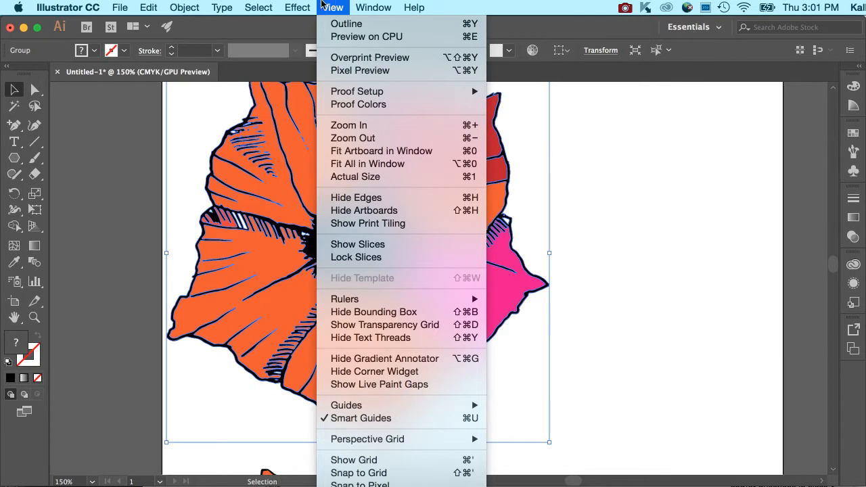
{"action": "mouse_move", "coordinate": [305, 92]}
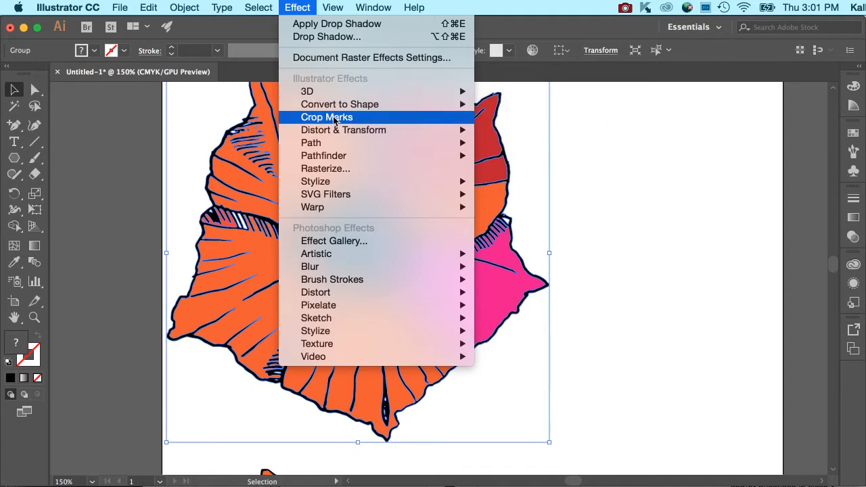
{"action": "mouse_move", "coordinate": [326, 137]}
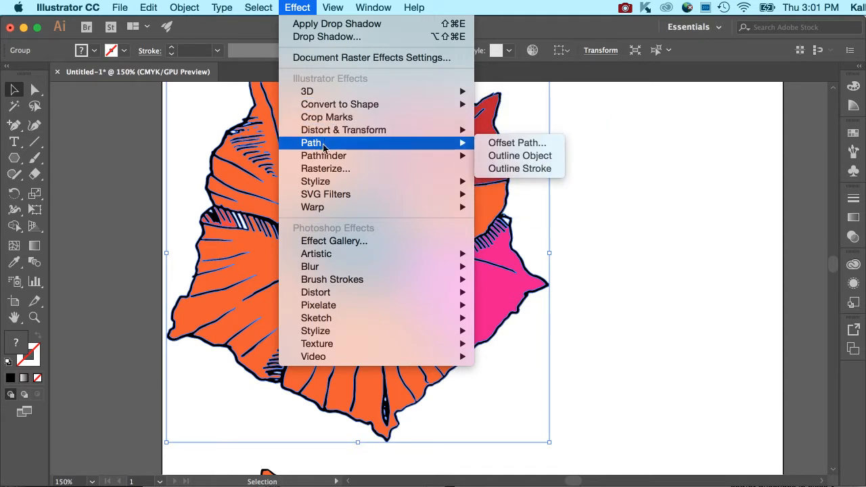
{"action": "mouse_move", "coordinate": [322, 159]}
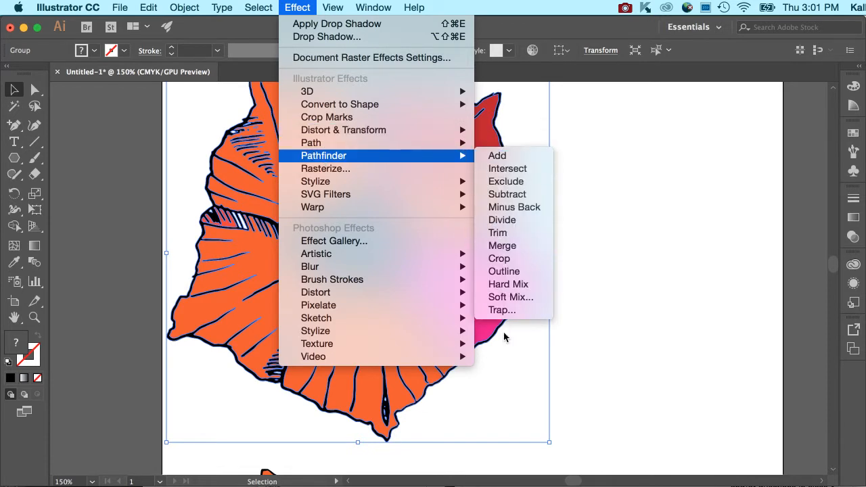
{"action": "mouse_move", "coordinate": [373, 7]}
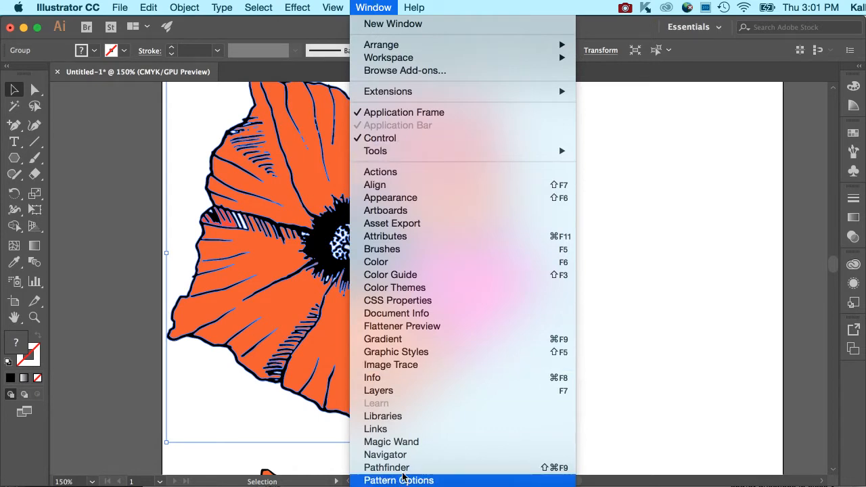
{"action": "mouse_move", "coordinate": [332, 5]}
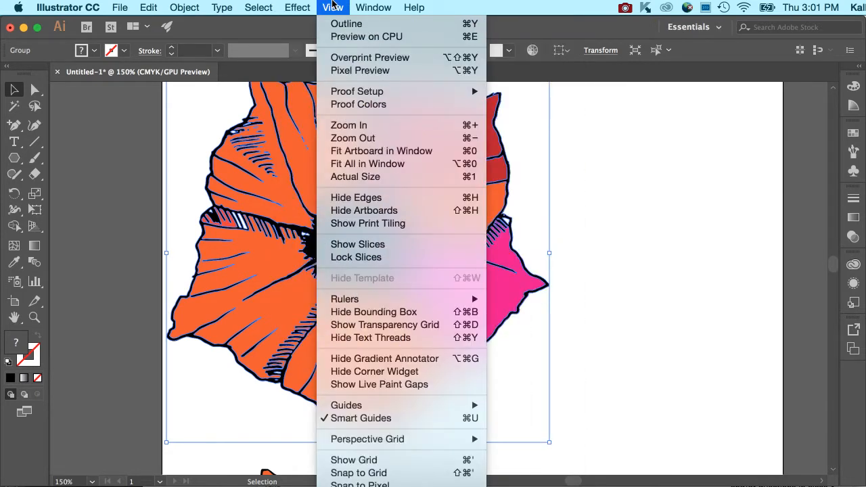
{"action": "mouse_move", "coordinate": [301, 7]}
{"action": "mouse_move", "coordinate": [347, 179]}
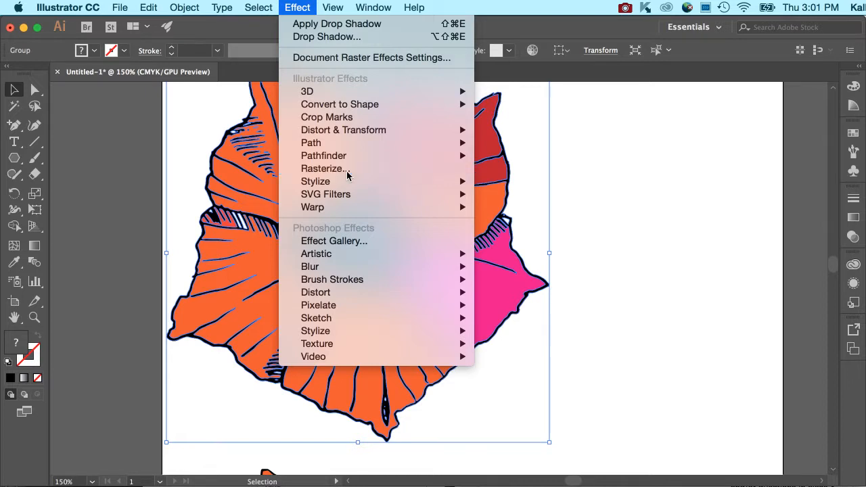
Apply Rasterize at High (300 ppi) to the top flower, then reselect its group.
{"action": "left_click", "coordinate": [322, 168]}
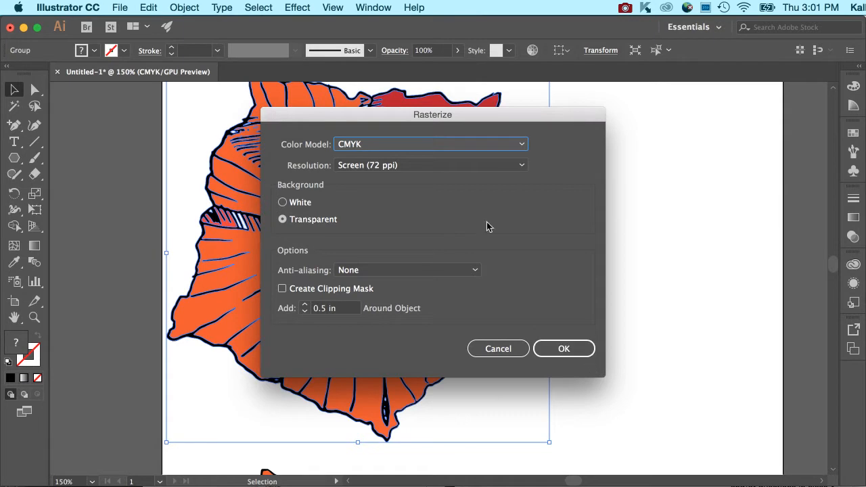
{"action": "left_click", "coordinate": [450, 165]}
{"action": "left_click", "coordinate": [449, 208]}
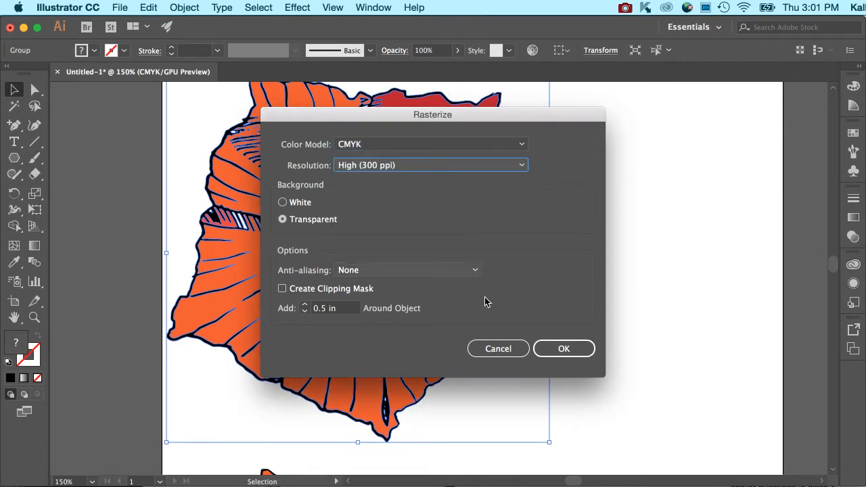
{"action": "left_click", "coordinate": [556, 349]}
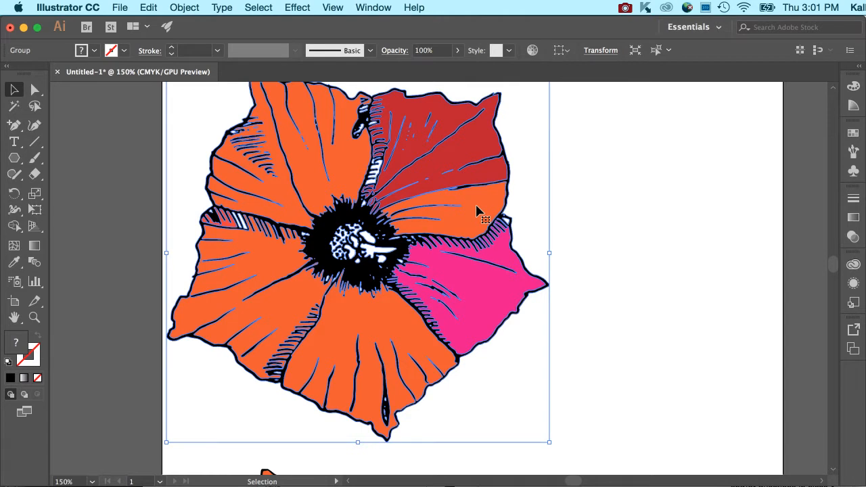
{"action": "left_click", "coordinate": [599, 235]}
{"action": "left_click", "coordinate": [541, 245]}
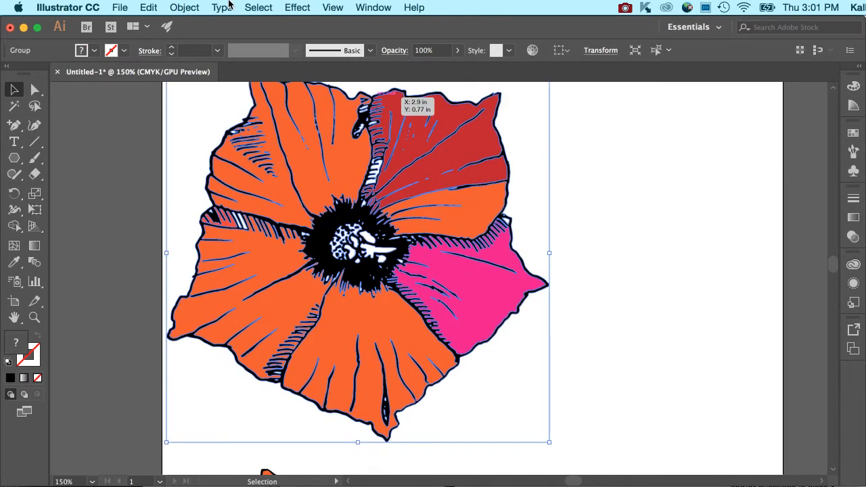
{"action": "left_click", "coordinate": [223, 8]}
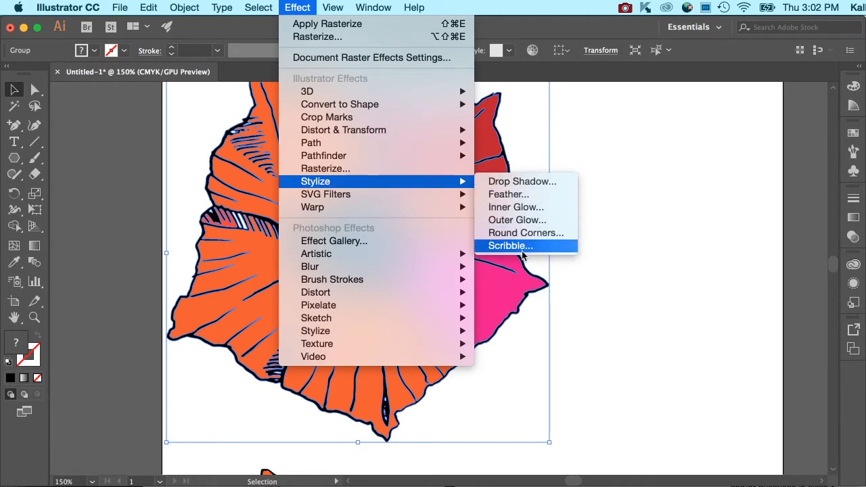
Preview the default Drop Shadow (Multiply, 75%, 0.1 in offsets) on and off on the flower.
{"action": "left_click", "coordinate": [541, 181]}
{"action": "left_click_drag", "start_coordinate": [487, 161], "coordinate": [725, 118]}
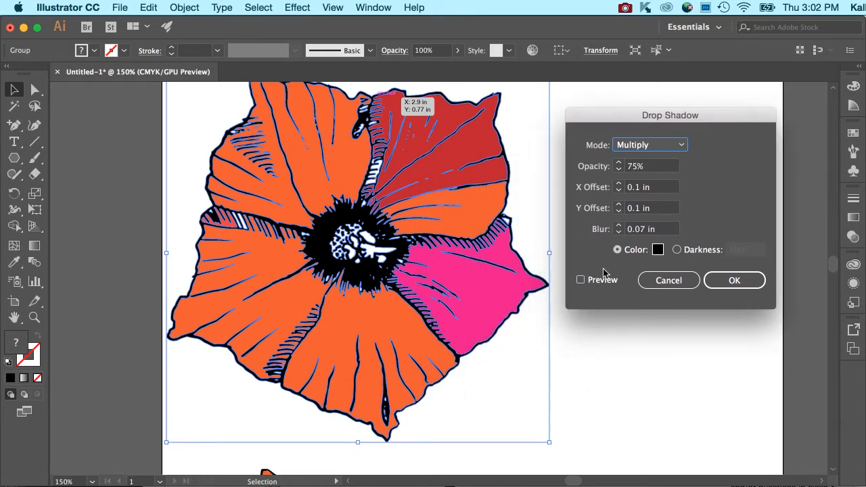
{"action": "left_click", "coordinate": [585, 282]}
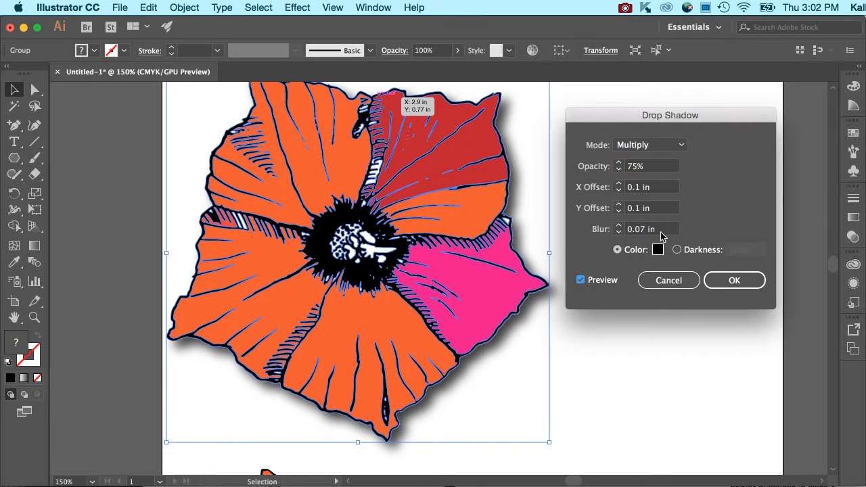
{"action": "left_click", "coordinate": [586, 283]}
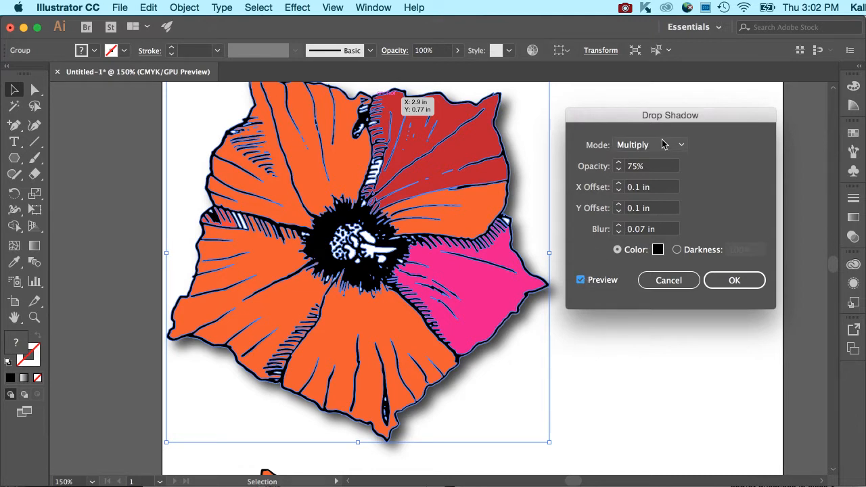
{"action": "left_click", "coordinate": [580, 281]}
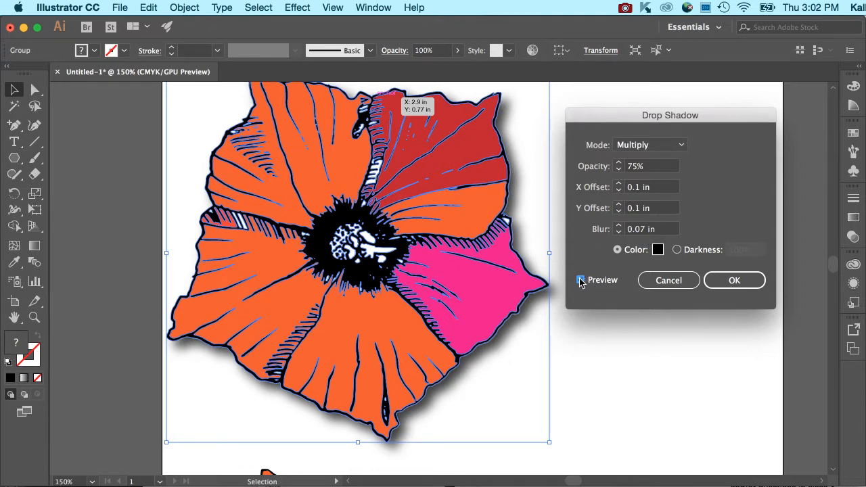
Set the shadow colour to deep red B70F3F and its blur to 0.2 in.
{"action": "left_click", "coordinate": [658, 249]}
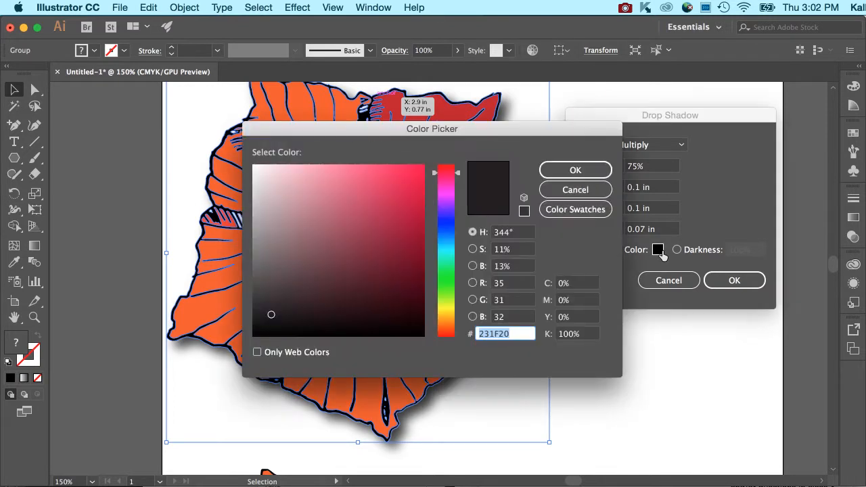
{"action": "left_click", "coordinate": [411, 211]}
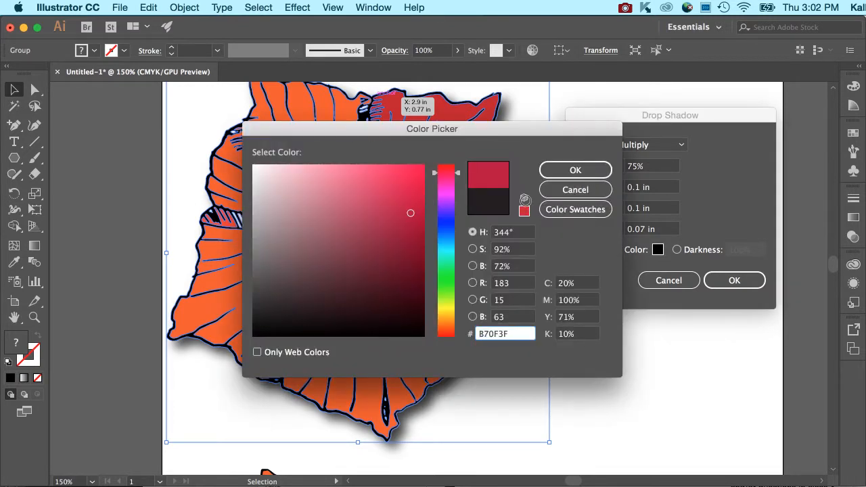
{"action": "left_click", "coordinate": [553, 174]}
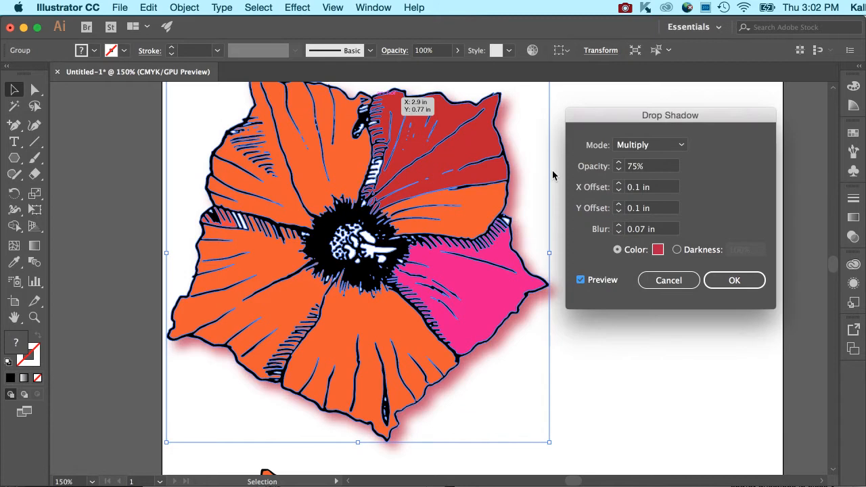
{"action": "left_click", "coordinate": [618, 232]}
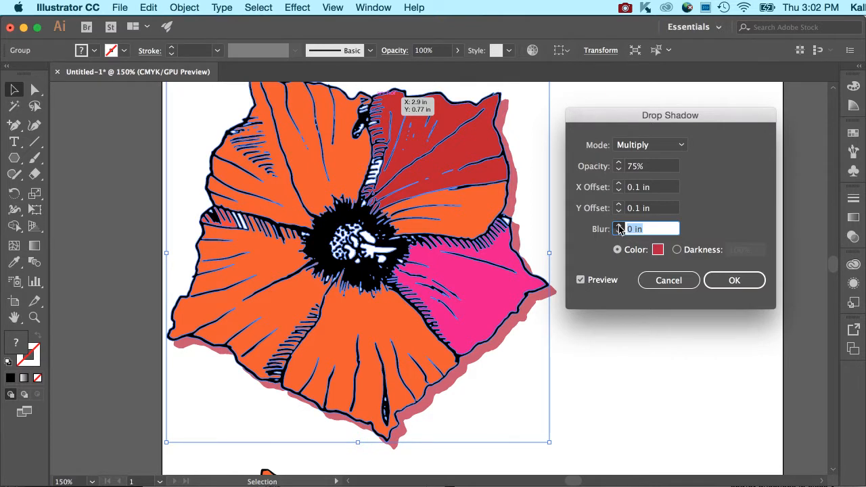
{"action": "left_click", "coordinate": [618, 227]}
{"action": "left_click", "coordinate": [619, 227]}
{"action": "left_click", "coordinate": [618, 227]}
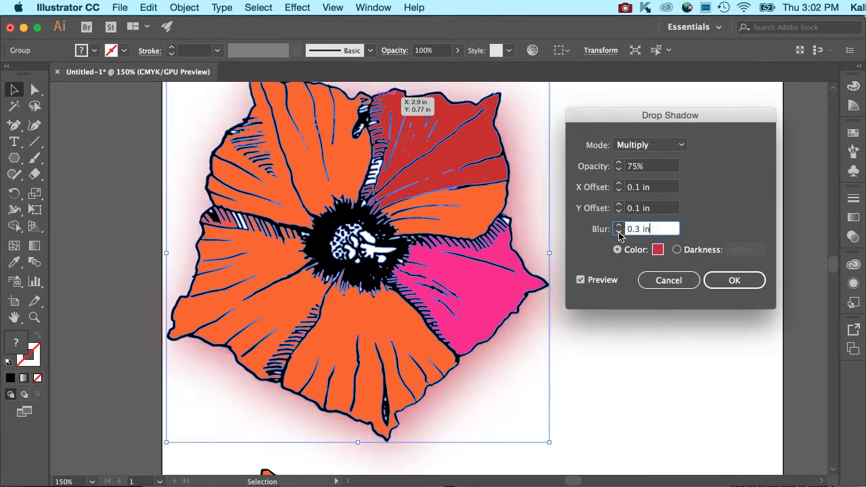
{"action": "left_click", "coordinate": [618, 232]}
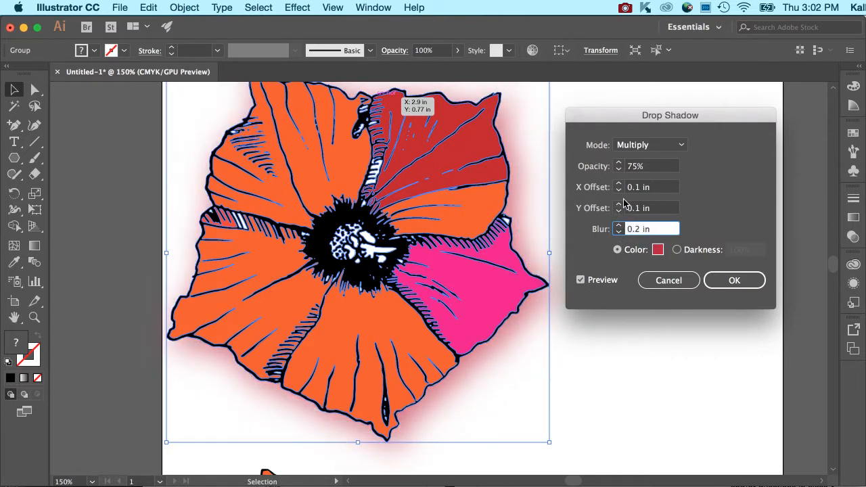
Set the shadow's vertical offset to 0.2 in.
{"action": "left_click", "coordinate": [623, 207]}
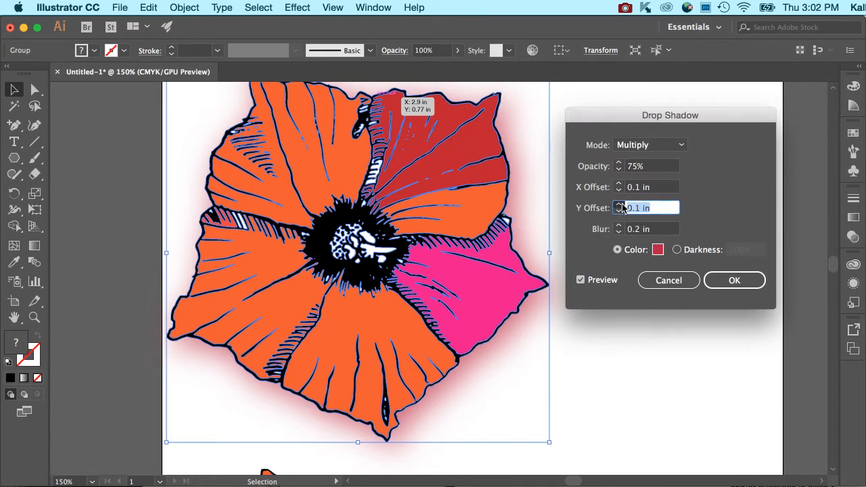
{"action": "left_click", "coordinate": [618, 205]}
{"action": "left_click", "coordinate": [618, 204]}
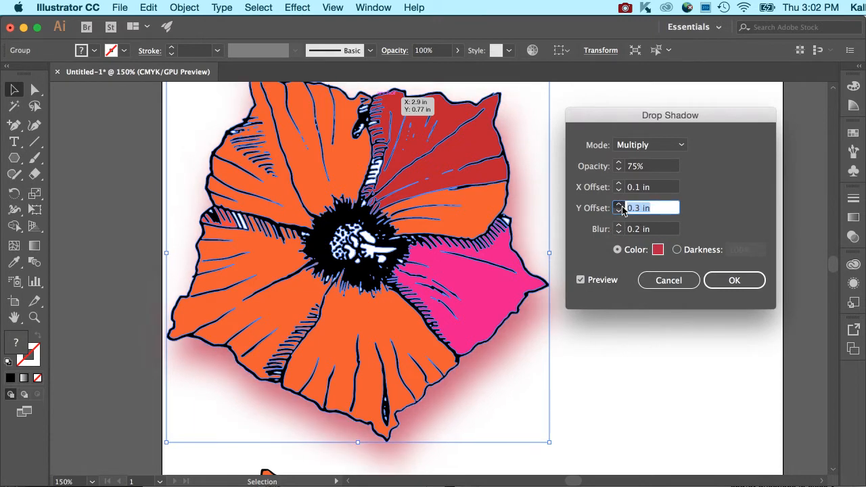
{"action": "left_click", "coordinate": [619, 205]}
{"action": "left_click", "coordinate": [618, 211]}
{"action": "left_click", "coordinate": [618, 211]}
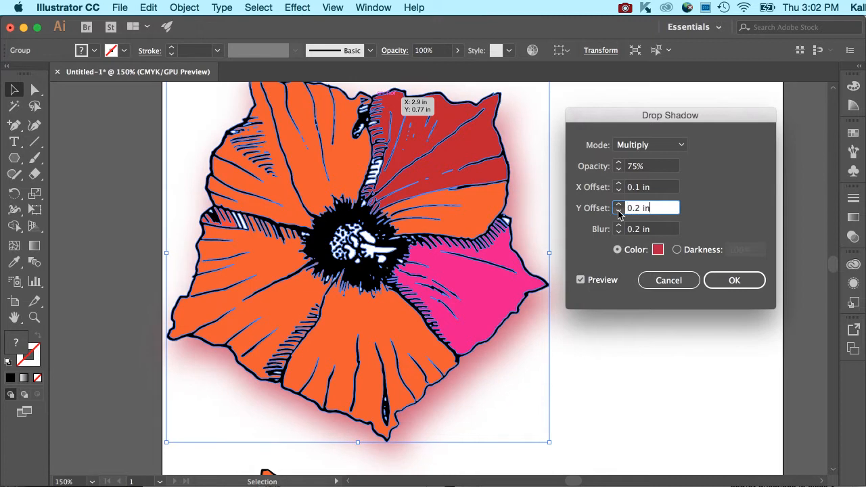
Try Screen and Overlay blending, settle on Multiply, and apply the red drop shadow.
{"action": "left_click", "coordinate": [654, 166]}
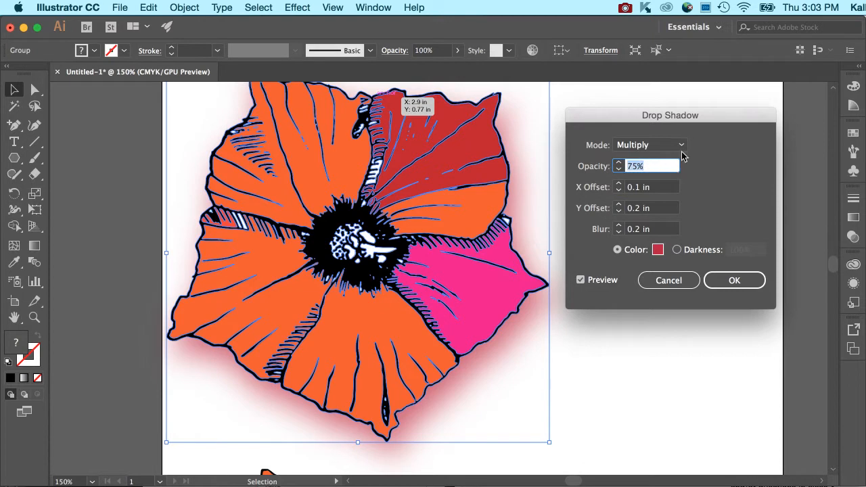
{"action": "left_click", "coordinate": [683, 146]}
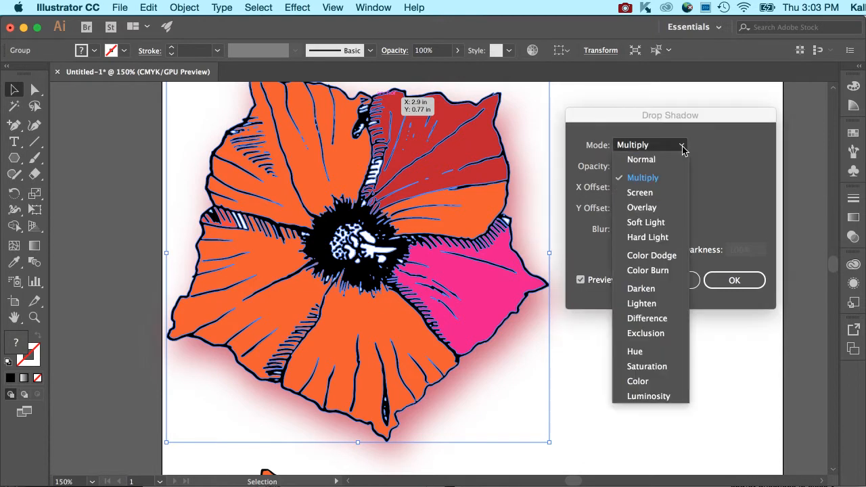
{"action": "left_click", "coordinate": [669, 189]}
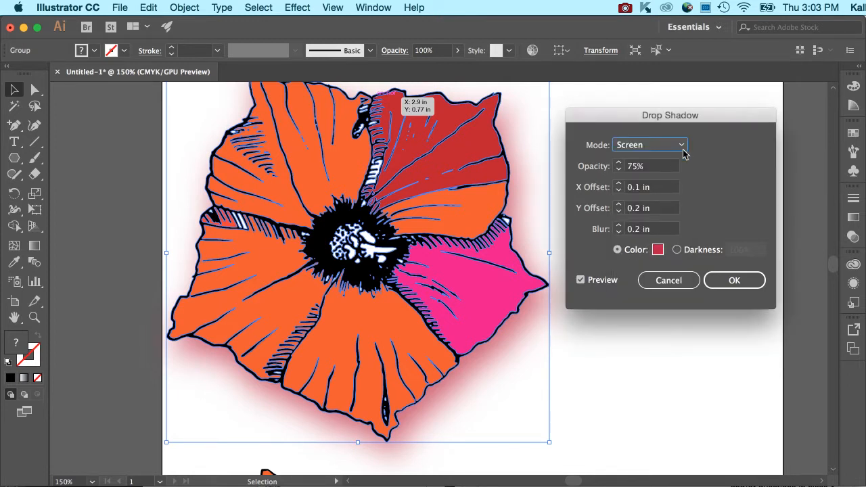
{"action": "left_click", "coordinate": [682, 146]}
{"action": "left_click", "coordinate": [666, 207]}
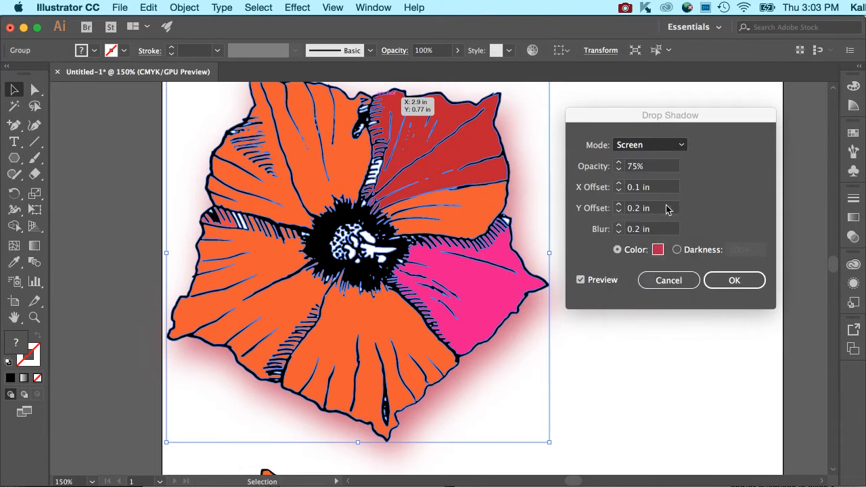
{"action": "left_click", "coordinate": [679, 146]}
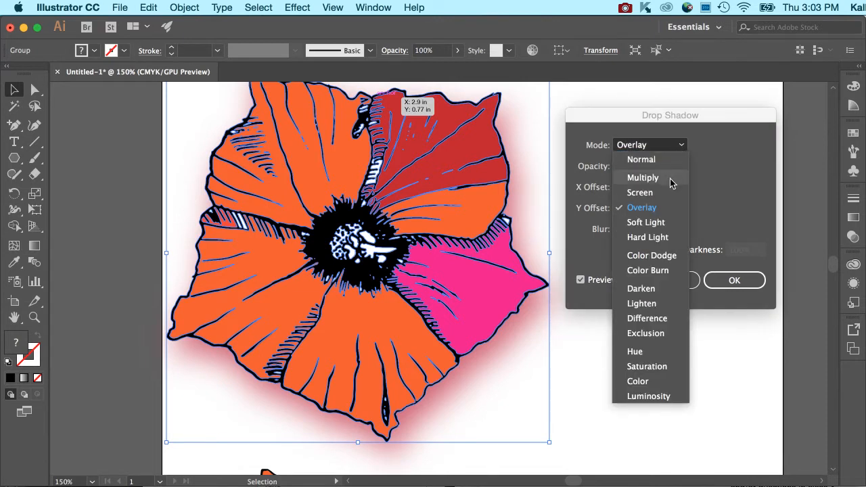
{"action": "left_click", "coordinate": [677, 177]}
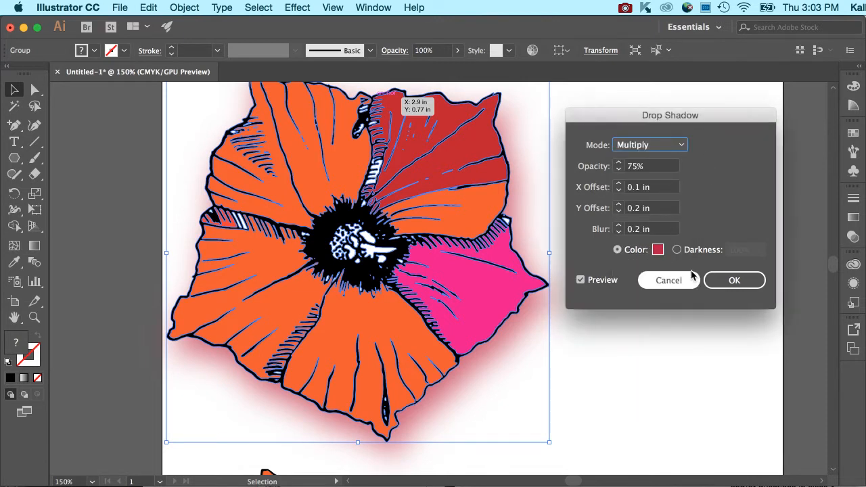
{"action": "left_click", "coordinate": [713, 282]}
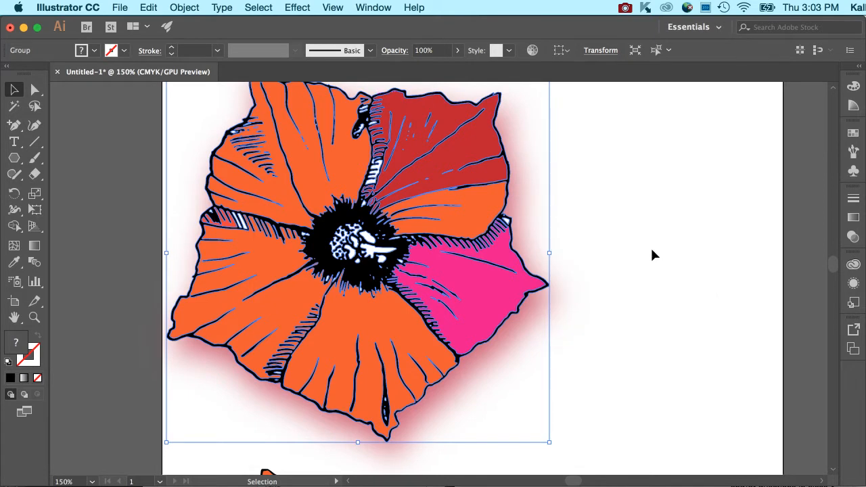
Add a 10-pixel Gaussian Blur to the flower with preview turned on.
{"action": "left_click", "coordinate": [333, 7]}
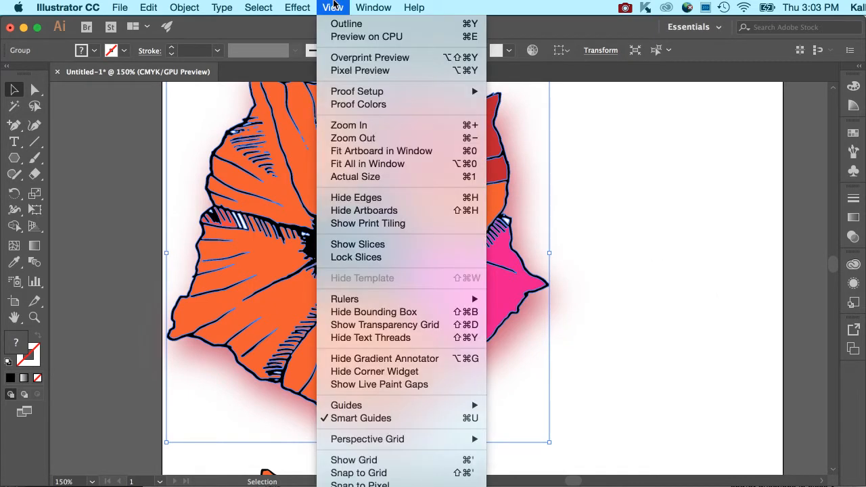
{"action": "mouse_move", "coordinate": [298, 6]}
{"action": "mouse_move", "coordinate": [332, 183]}
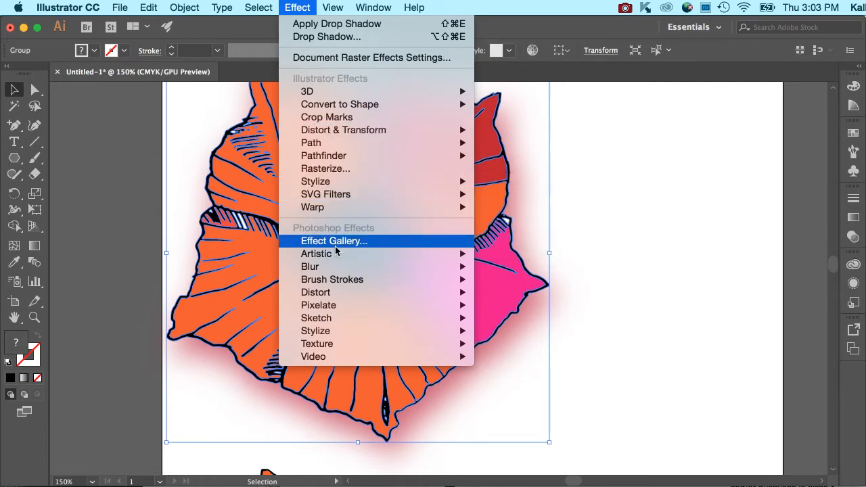
{"action": "mouse_move", "coordinate": [334, 254]}
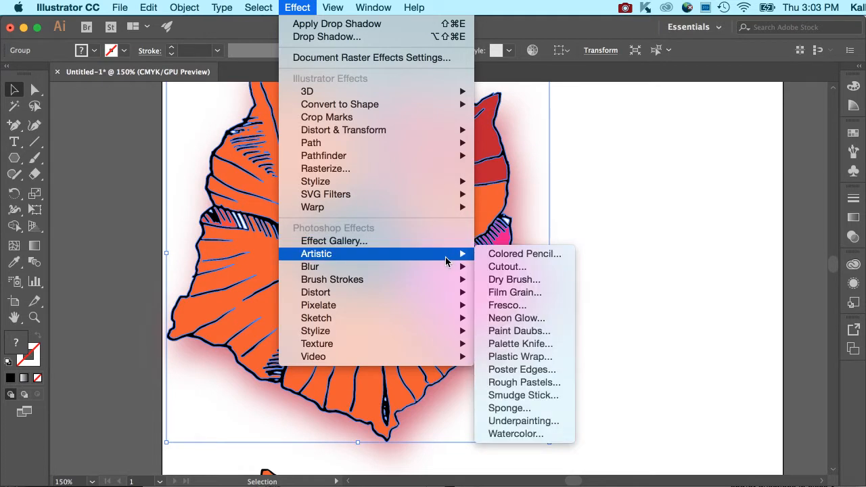
{"action": "mouse_move", "coordinate": [448, 268]}
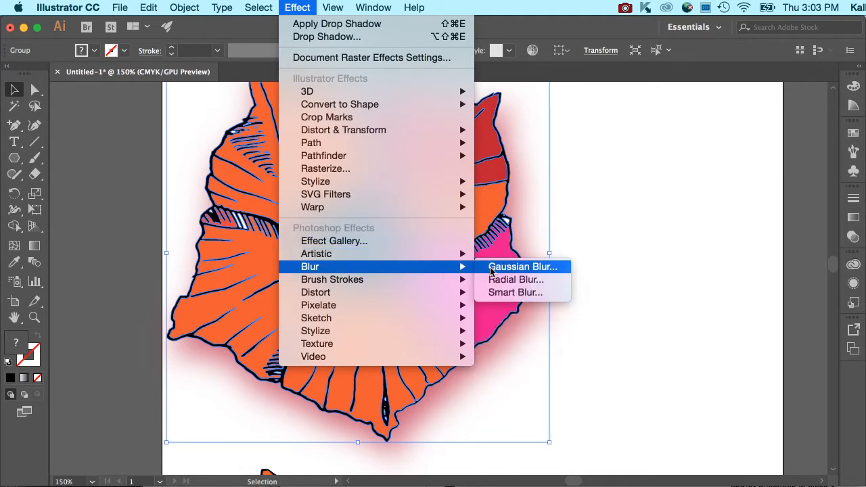
{"action": "left_click", "coordinate": [491, 268]}
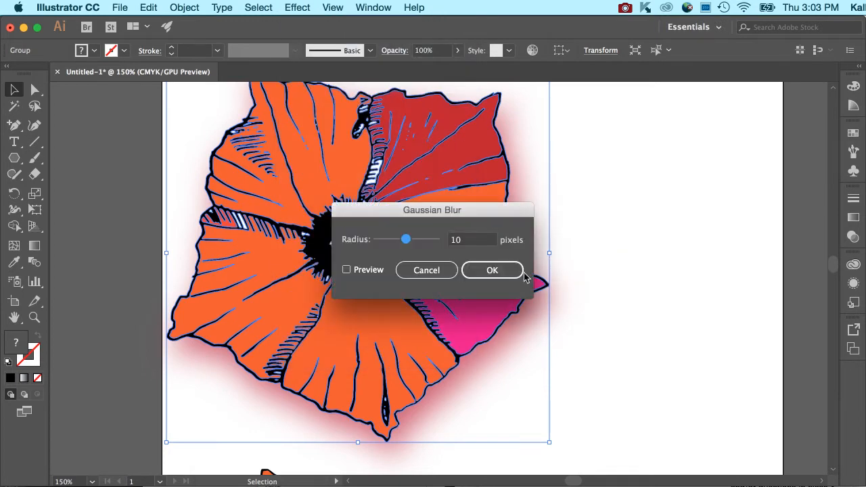
{"action": "left_click", "coordinate": [374, 271]}
{"action": "left_click_drag", "start_coordinate": [481, 208], "coordinate": [657, 170]}
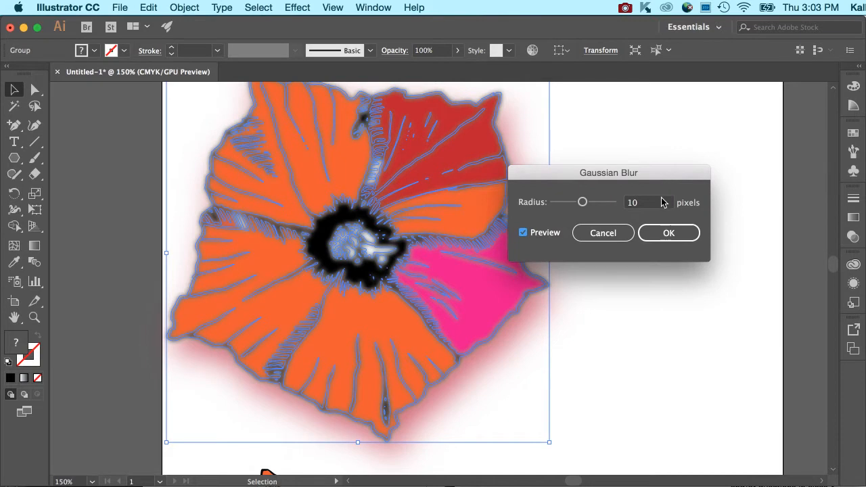
{"action": "left_click", "coordinate": [668, 233]}
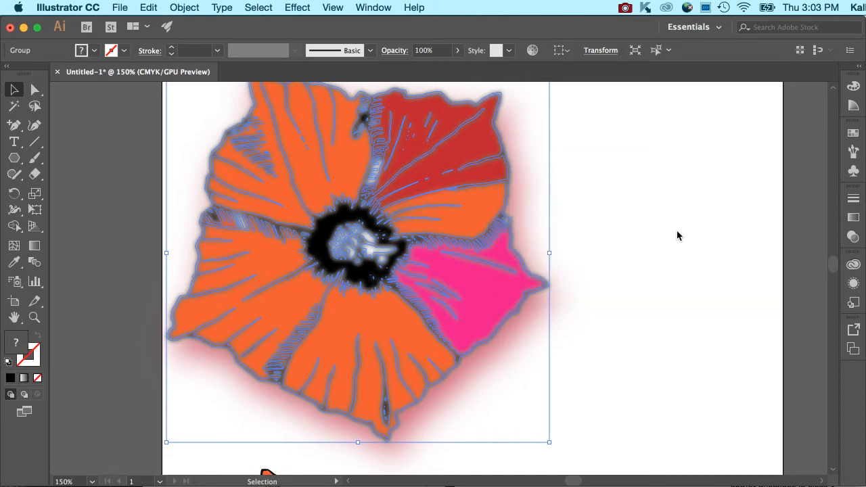
Compare the flower sharp and blurred by undoing and reapplying the Gaussian Blur.
{"action": "left_click", "coordinate": [647, 184]}
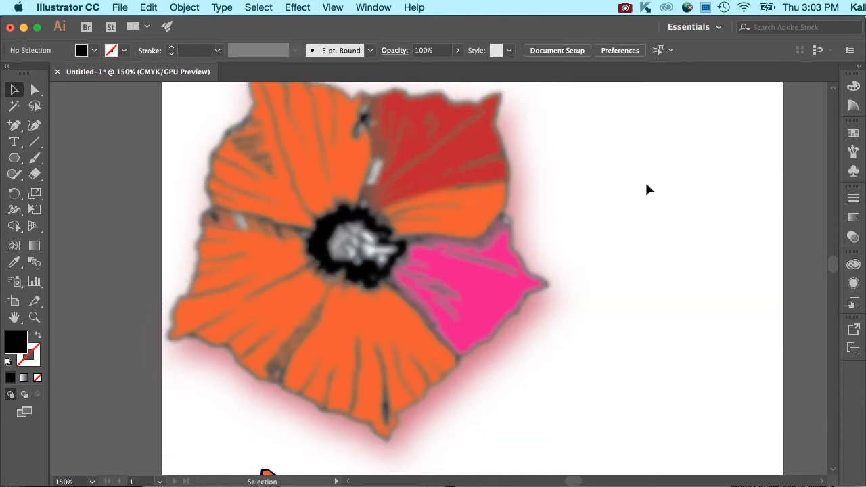
{"action": "key", "text": "super+z"}
{"action": "key", "text": "super+z"}
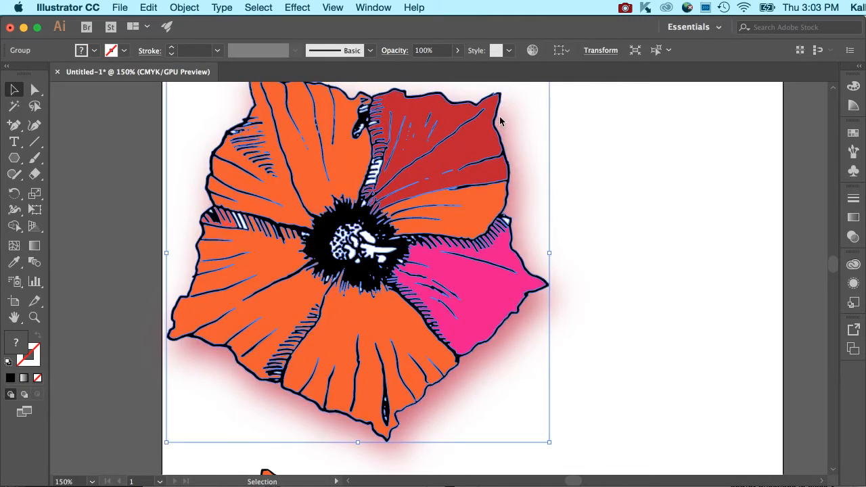
{"action": "key", "text": "alt+shift+super+e"}
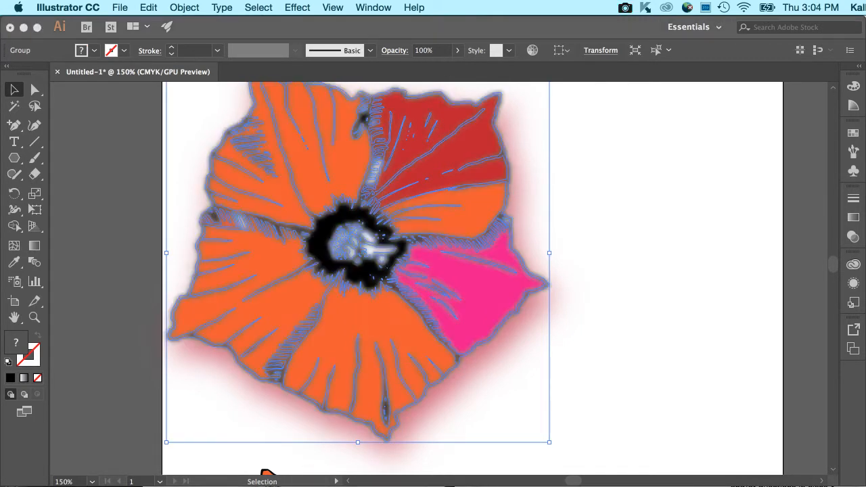
{"action": "left_click", "coordinate": [590, 331]}
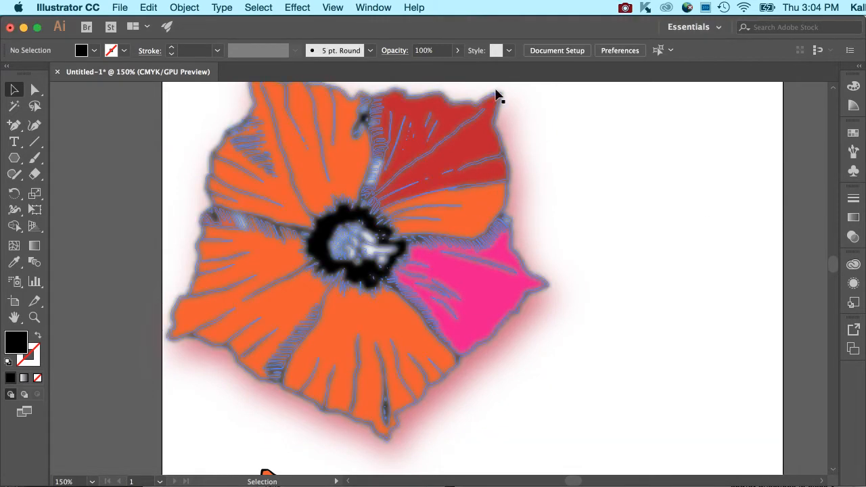
Browse the View and Effect menus and bring up the Window menu.
{"action": "left_click", "coordinate": [370, 6]}
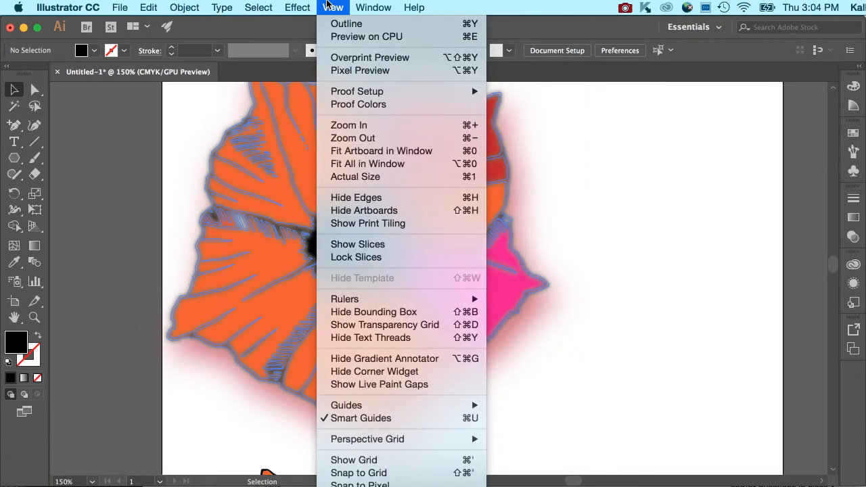
{"action": "mouse_move", "coordinate": [300, 4]}
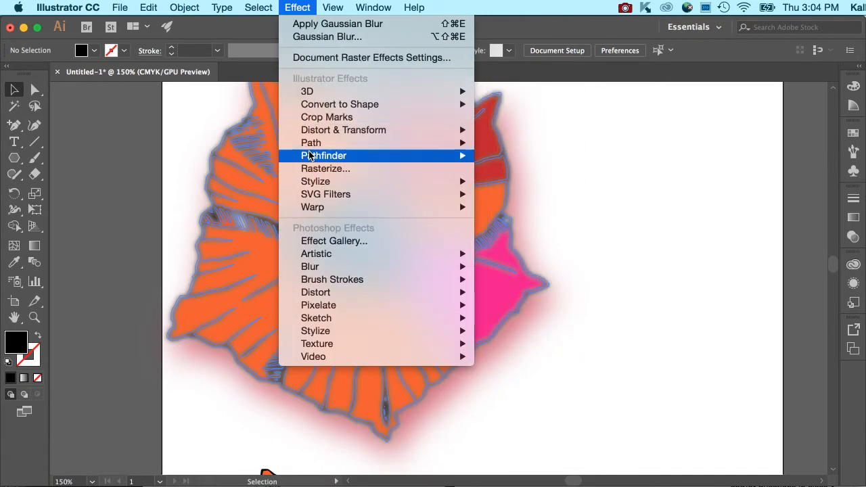
{"action": "mouse_move", "coordinate": [332, 6]}
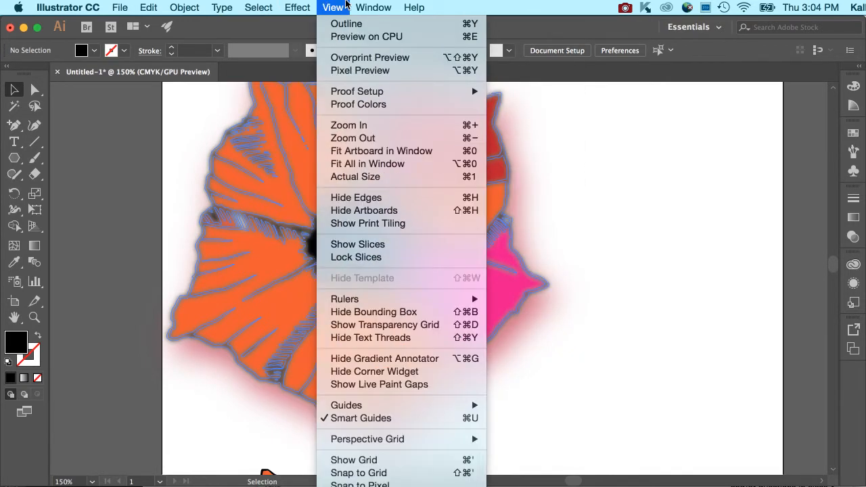
{"action": "mouse_move", "coordinate": [369, 5]}
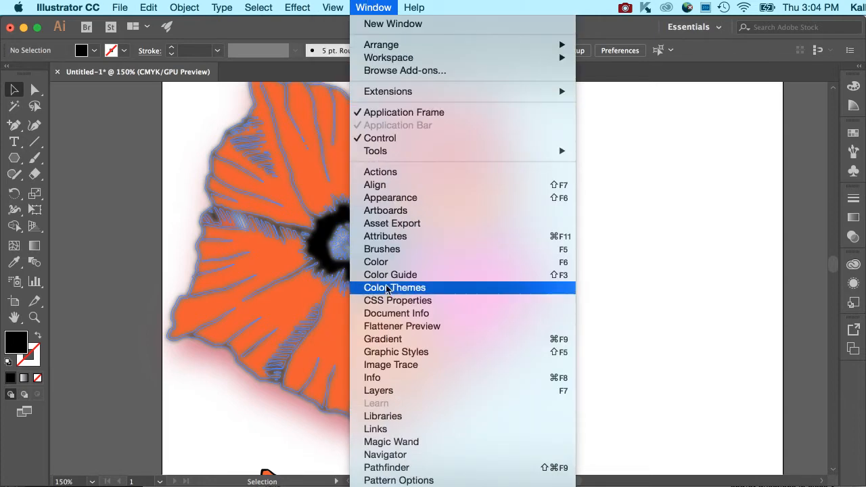
Show the Appearance panel, enlarge it, and select the flower group to list its effects.
{"action": "left_click", "coordinate": [389, 198]}
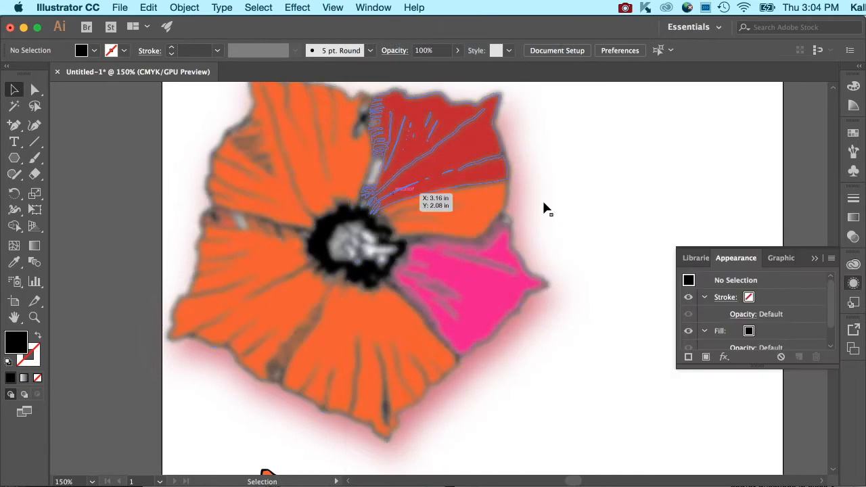
{"action": "left_click_drag", "start_coordinate": [838, 366], "coordinate": [824, 441]}
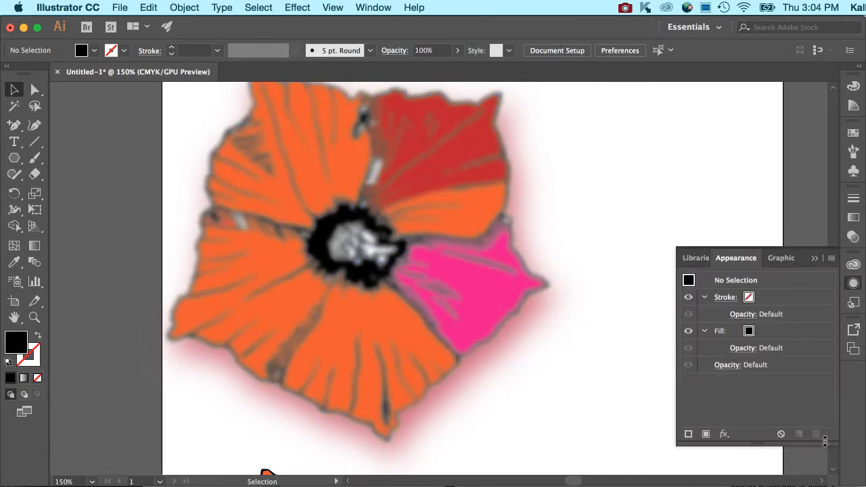
{"action": "left_click", "coordinate": [501, 272]}
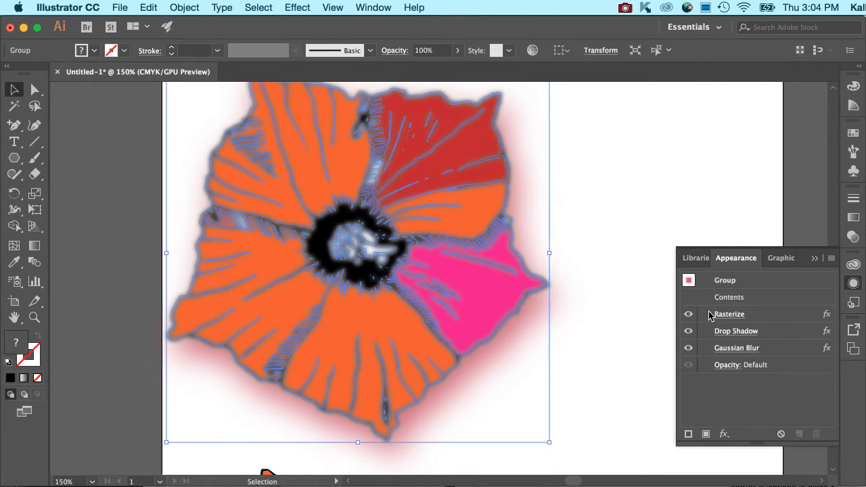
Hide Rasterize, clear the appearance, undo it, and turn Rasterize back on.
{"action": "left_click", "coordinate": [687, 315]}
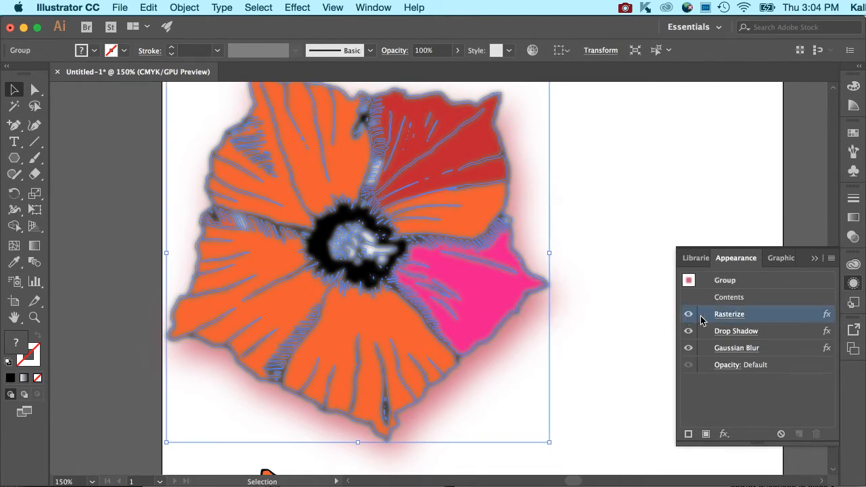
{"action": "left_click", "coordinate": [781, 435]}
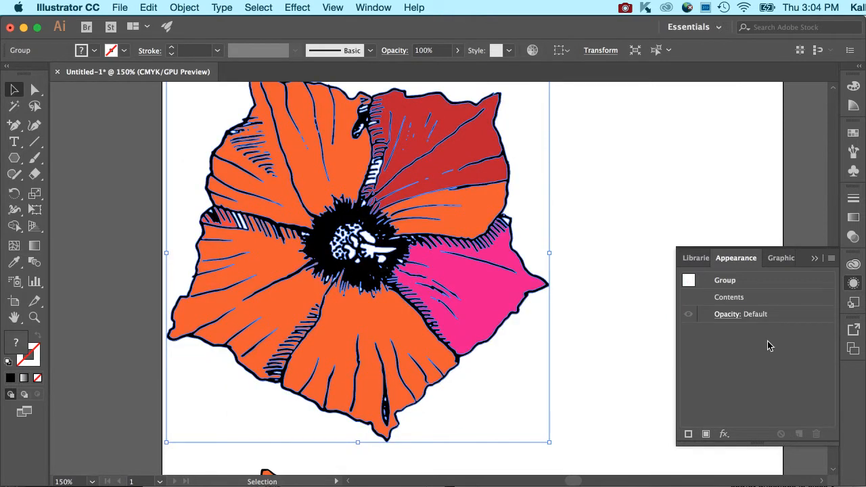
{"action": "key", "text": "super+z"}
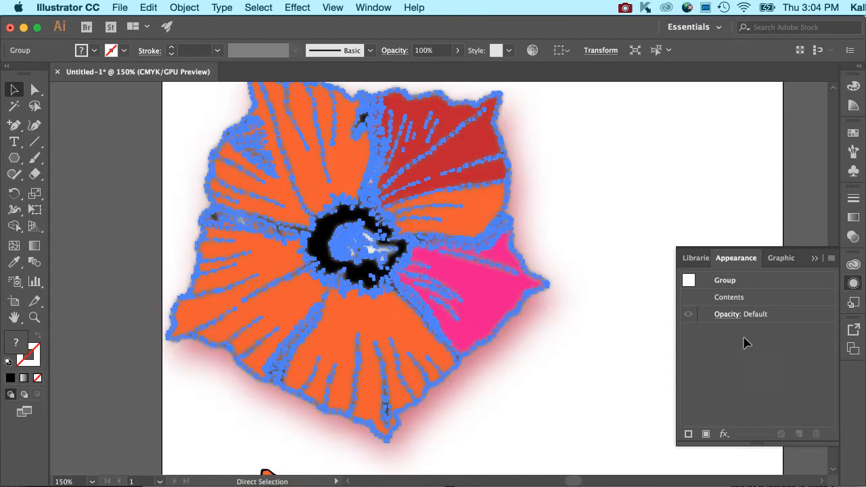
{"action": "left_click", "coordinate": [826, 316]}
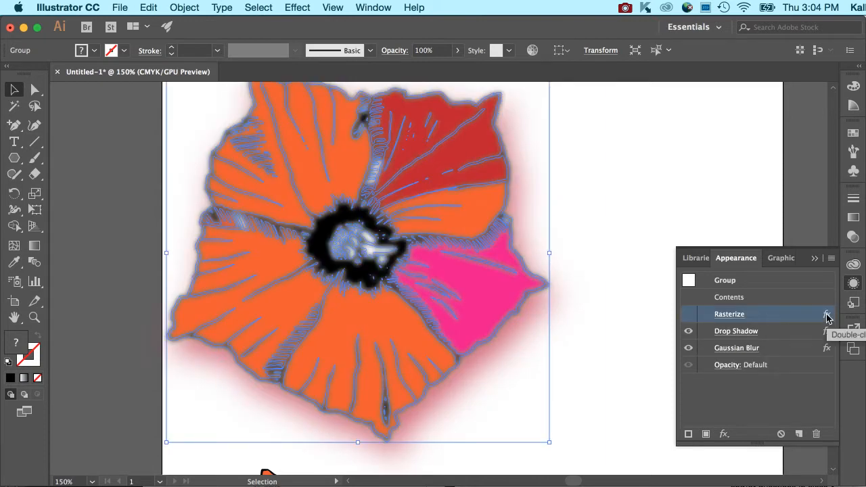
{"action": "left_click", "coordinate": [688, 315]}
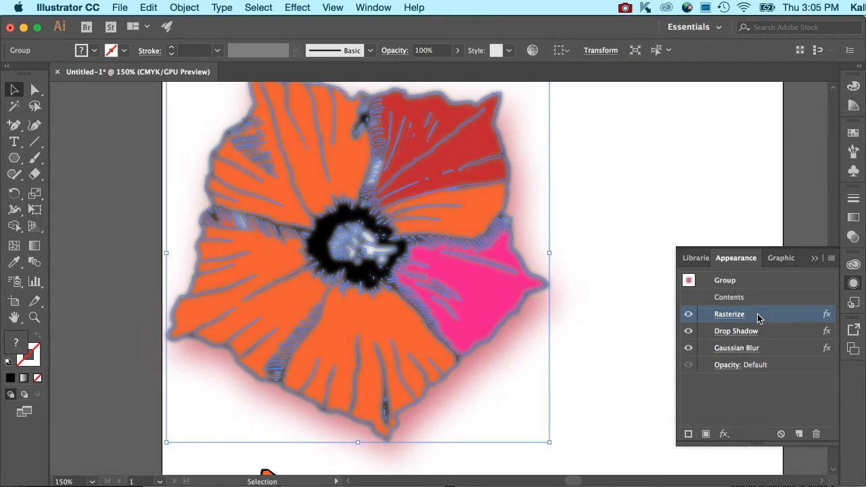
Delete the Rasterize effect and toggle Drop Shadow and Gaussian Blur visibility to compare.
{"action": "left_click", "coordinate": [816, 435]}
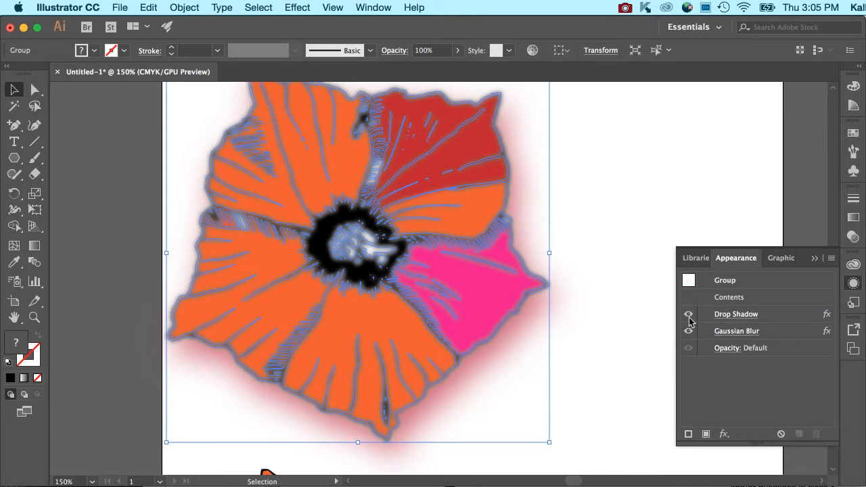
{"action": "left_click", "coordinate": [689, 315]}
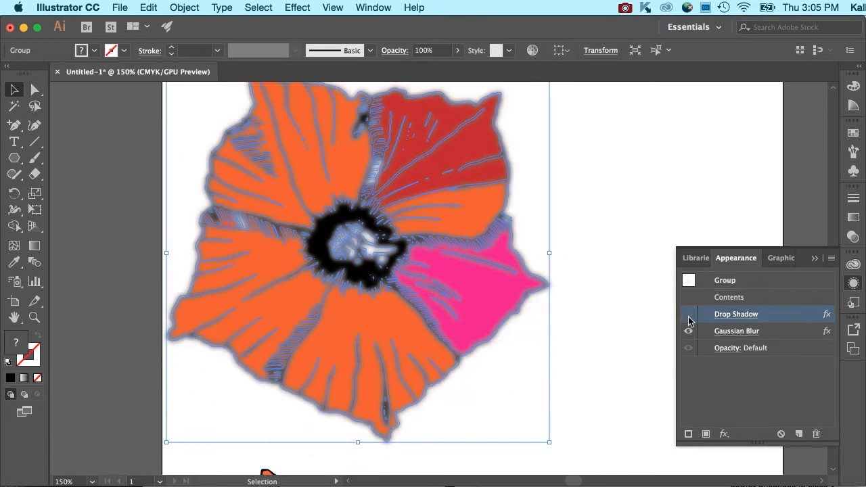
{"action": "left_click", "coordinate": [689, 332]}
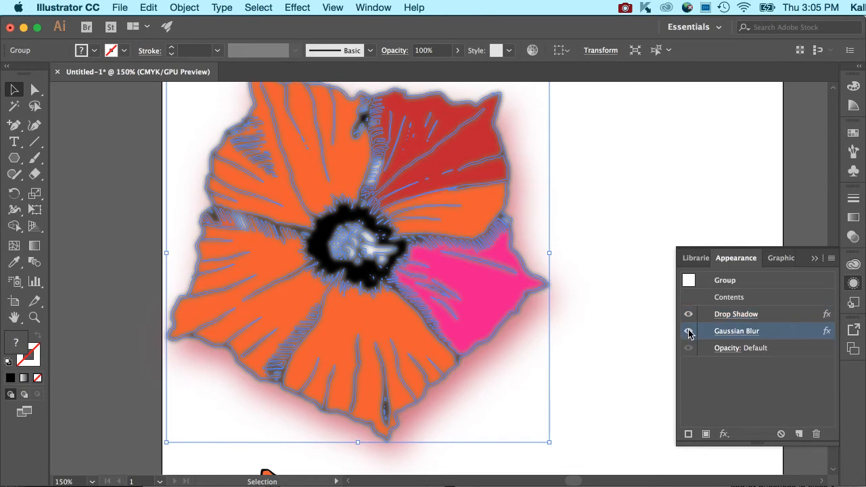
{"action": "left_click", "coordinate": [688, 331]}
Lower the flower group's opacity to 46%, then restore it to 100%.
{"action": "left_click", "coordinate": [457, 51]}
{"action": "left_click", "coordinate": [428, 68]}
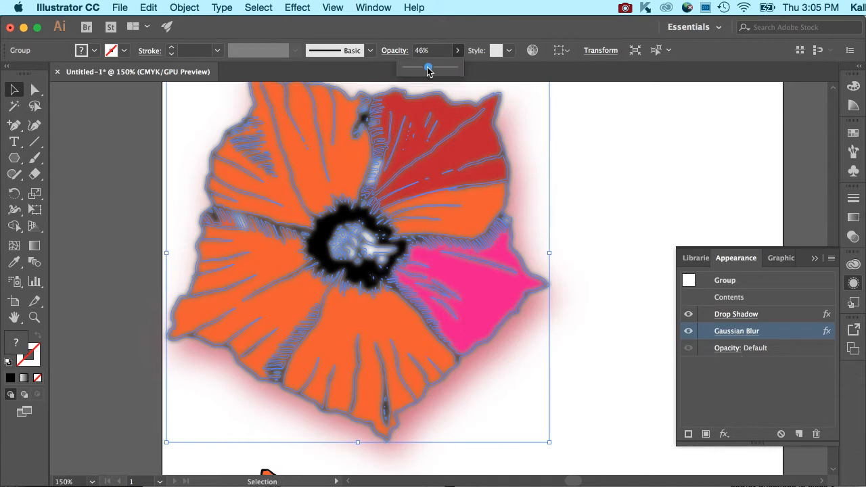
{"action": "left_click_drag", "start_coordinate": [427, 67], "coordinate": [473, 70]}
{"action": "left_click", "coordinate": [722, 349]}
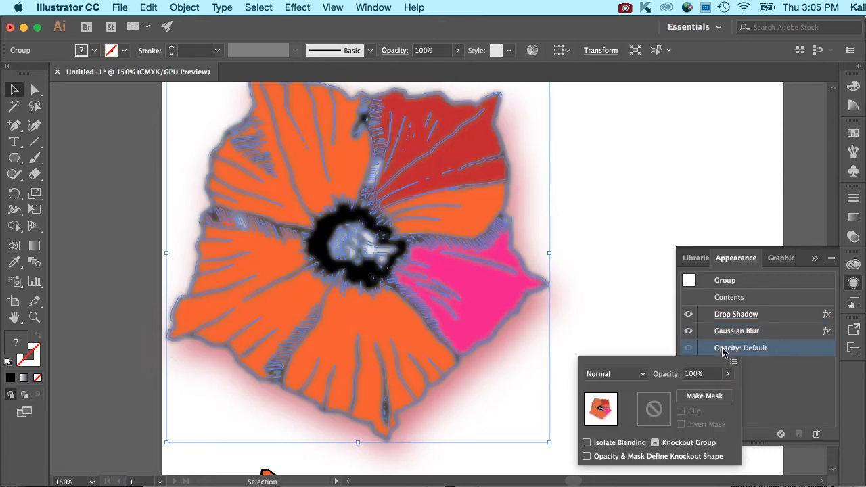
{"action": "left_click", "coordinate": [643, 374]}
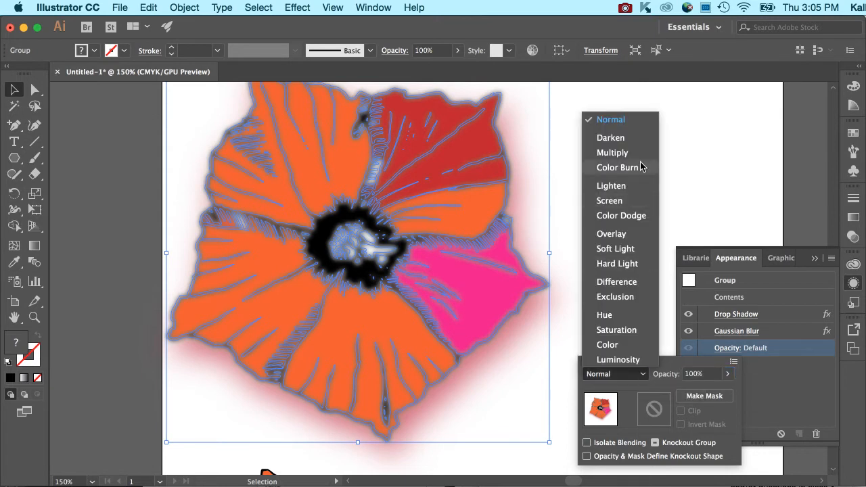
{"action": "left_click", "coordinate": [698, 161]}
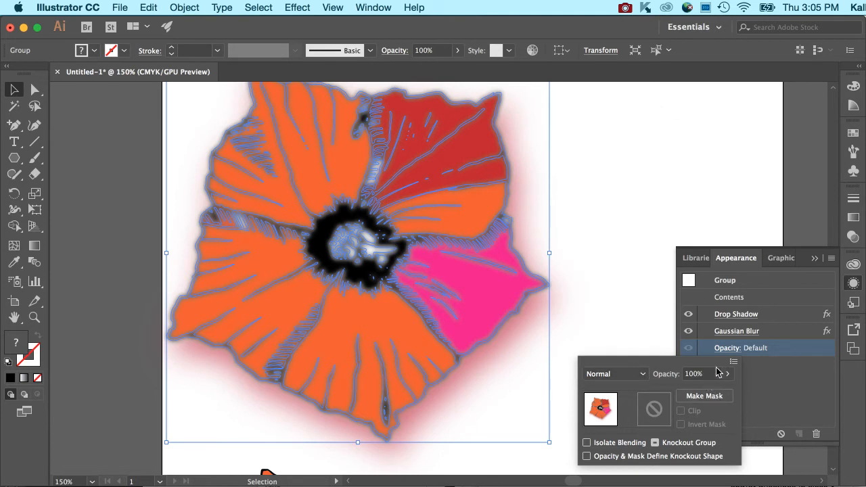
{"action": "left_click", "coordinate": [626, 287]}
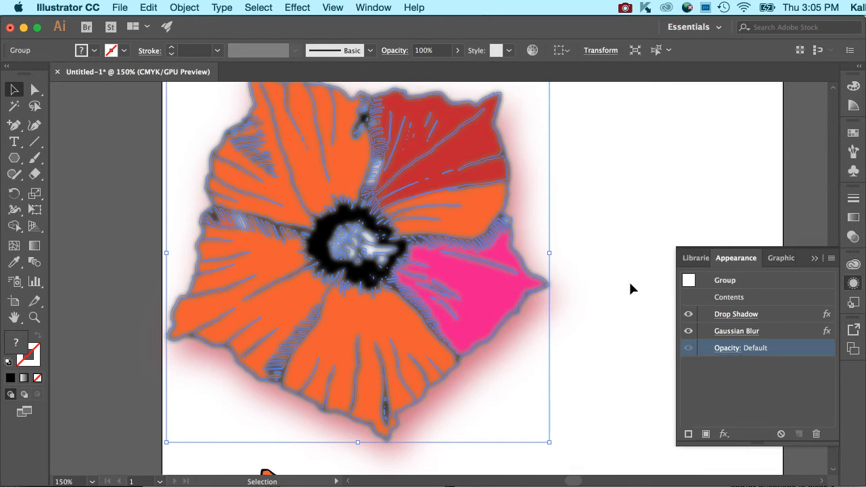
{"action": "left_click", "coordinate": [630, 284]}
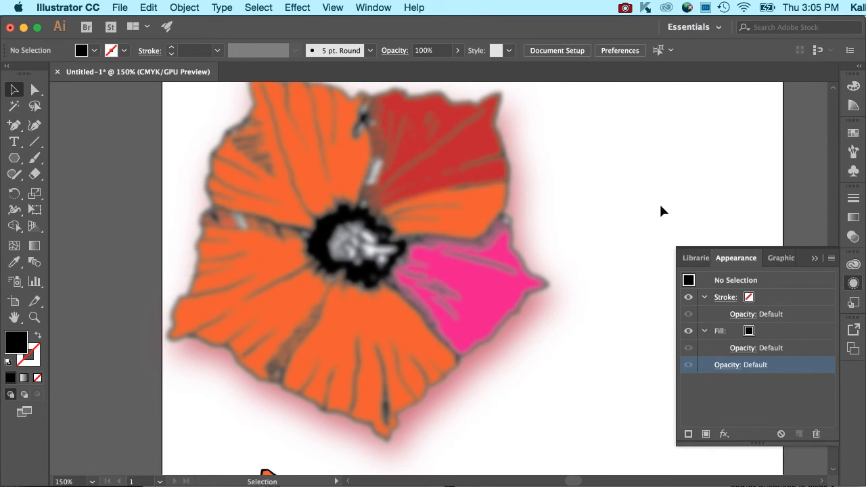
{"action": "left_click", "coordinate": [492, 278]}
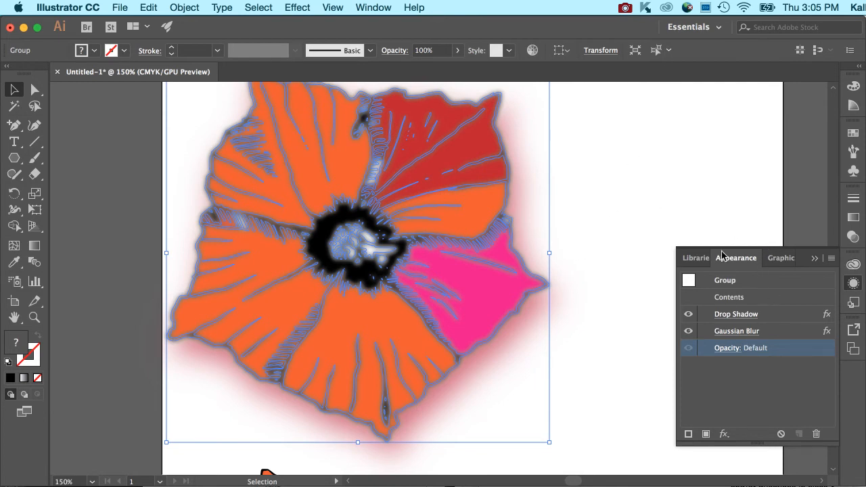
{"action": "left_click", "coordinate": [634, 207]}
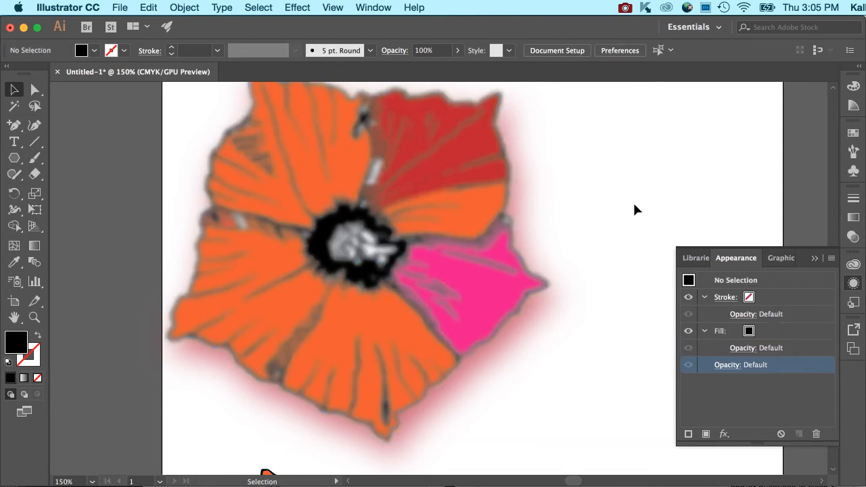